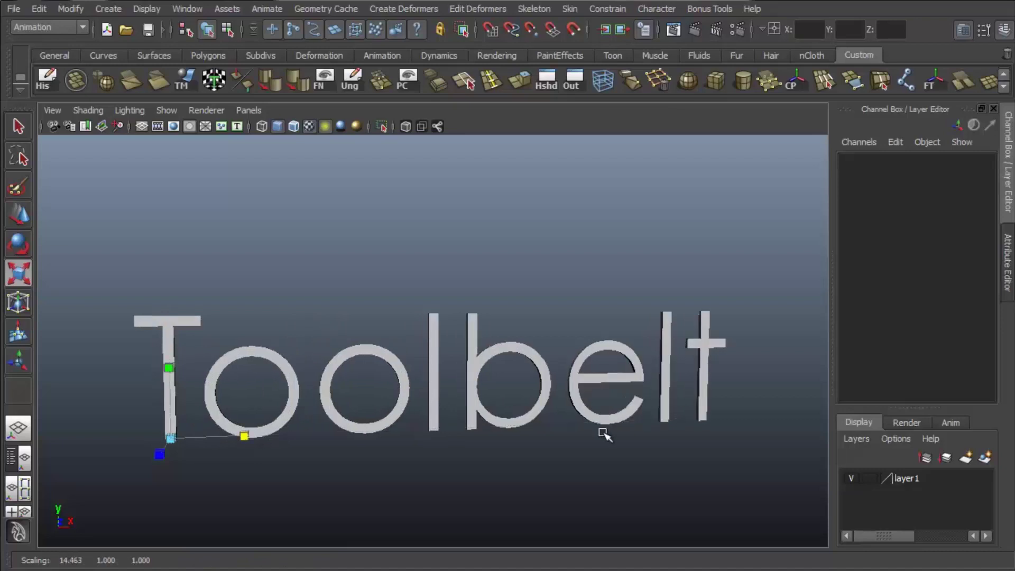
- Arrange the 3D word "Maya" above the word "Toolbelt"
key(e)
alt+middle_drag(481, 369, 569, 320)
alt+drag(539, 367, 379, 390)
alt+drag(229, 426, 347, 299)
key(w)
alt+middle_drag(433, 265, 420, 321)
- Reposition the text pivot and place the small word "the" above the M of "Maya"
key(Insert)
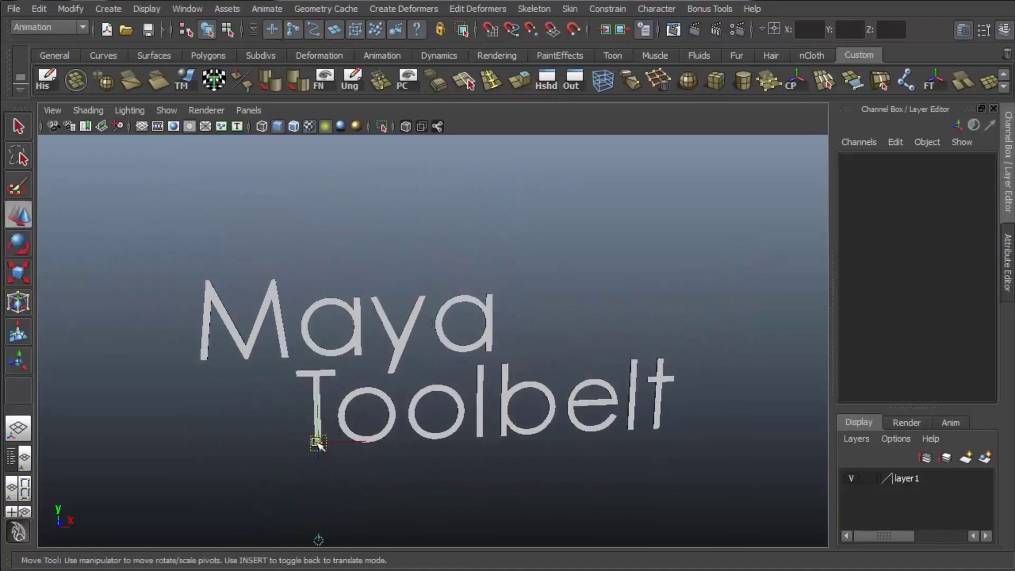
drag(317, 441, 243, 293)
key(Insert)
drag(240, 243, 234, 137)
key(q)
alt+drag(555, 354, 603, 366)
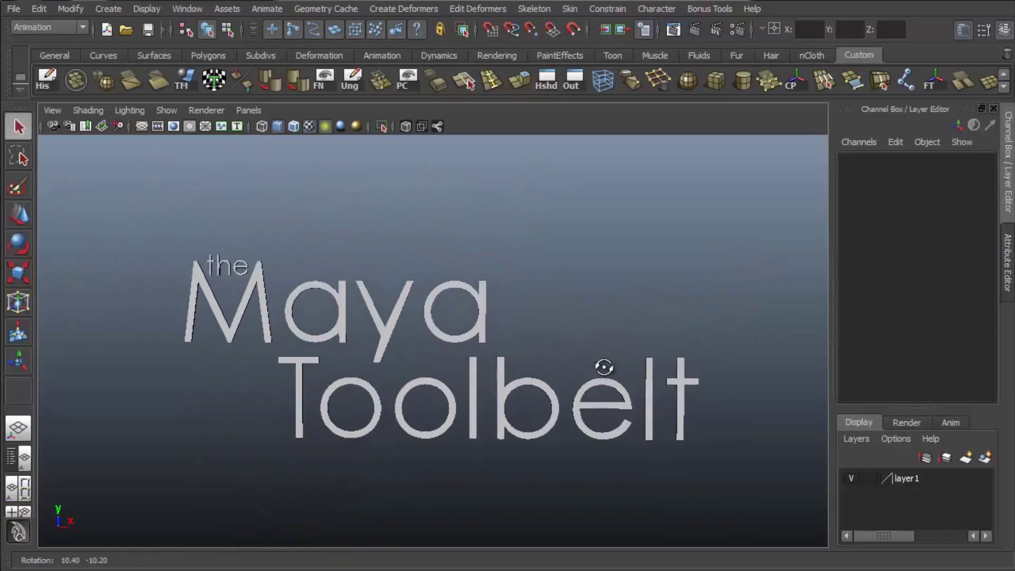
alt+right_drag(603, 367, 664, 344)
alt+middle_drag(664, 344, 665, 293)
alt+drag(665, 294, 670, 300)
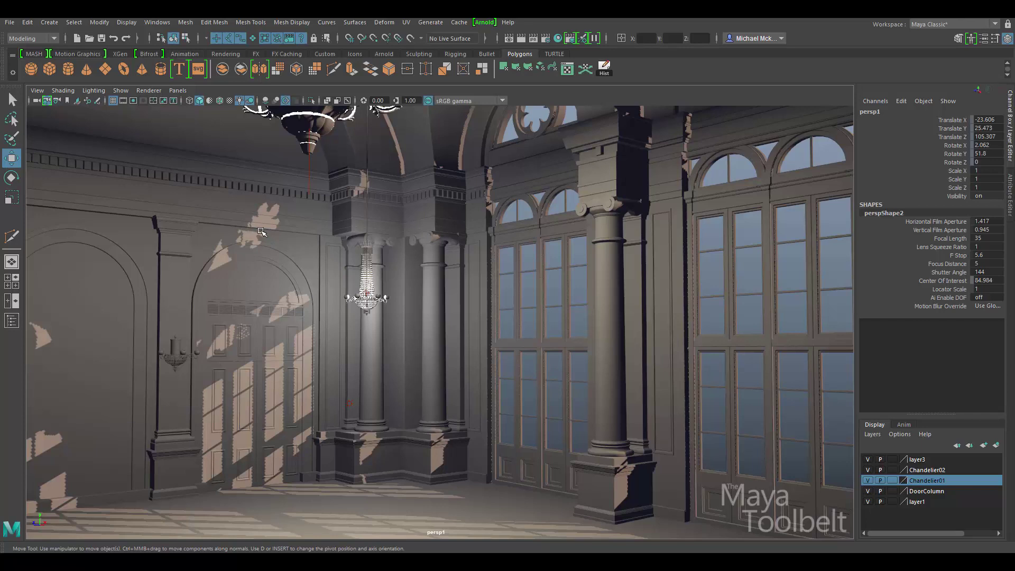
click(121, 90)
mouse_move(144, 90)
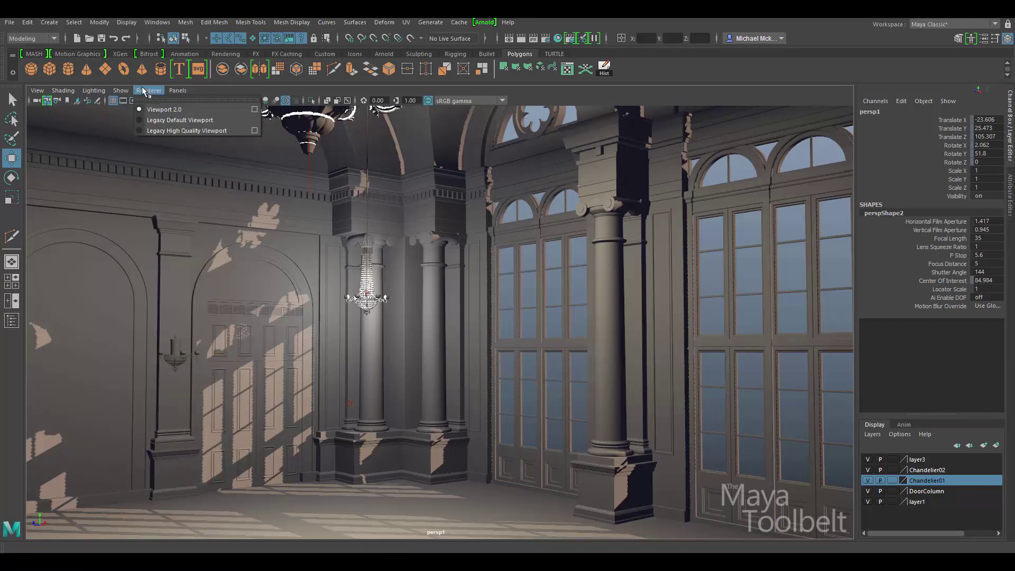
click(206, 90)
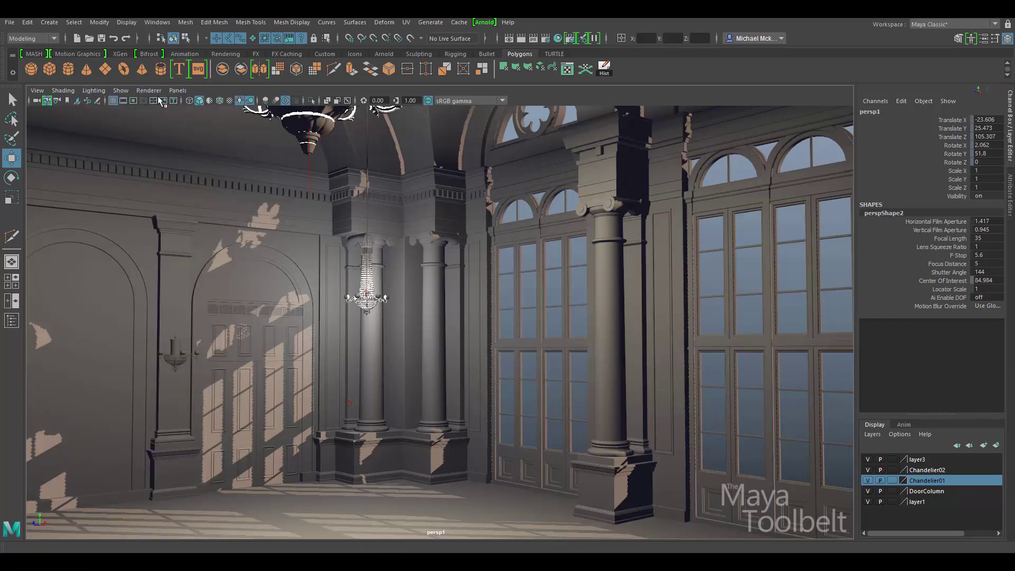
click(93, 91)
mouse_move(118, 91)
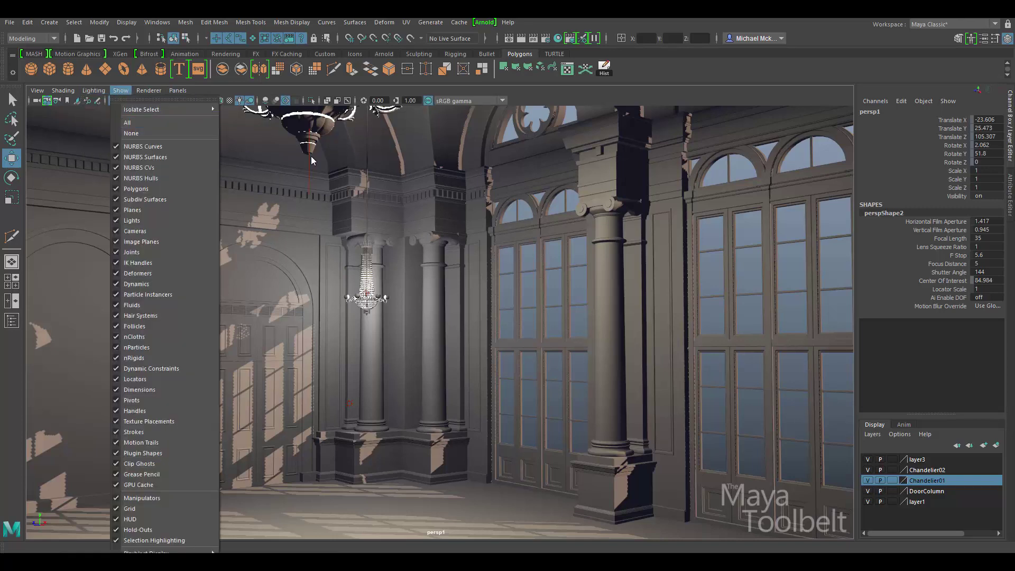
click(256, 91)
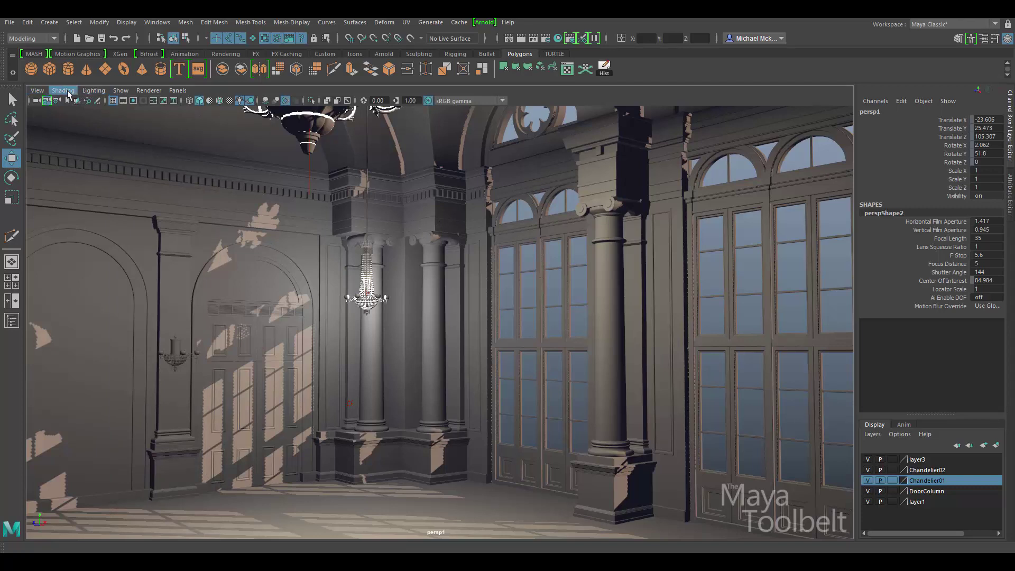
click(96, 92)
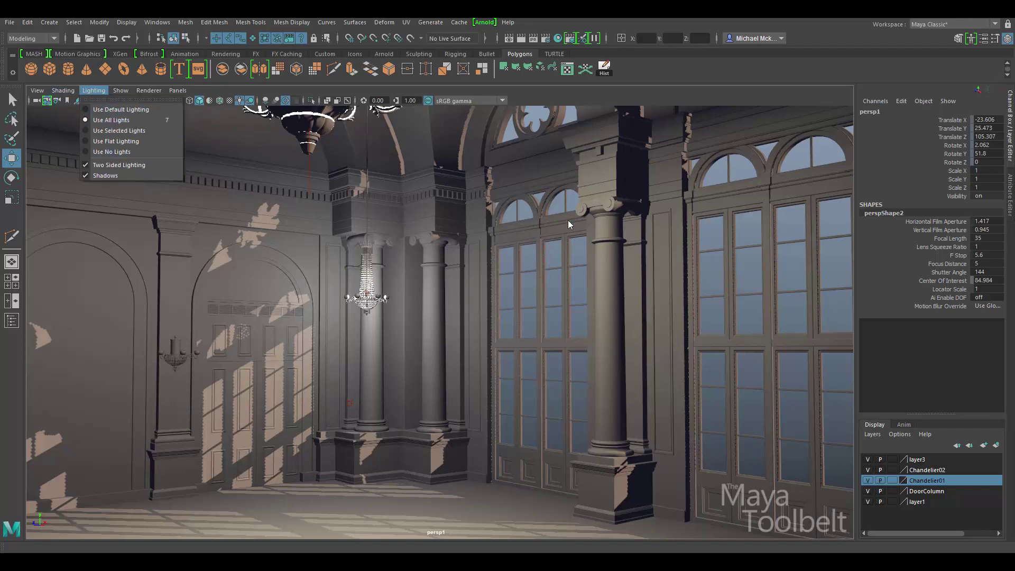
click(528, 321)
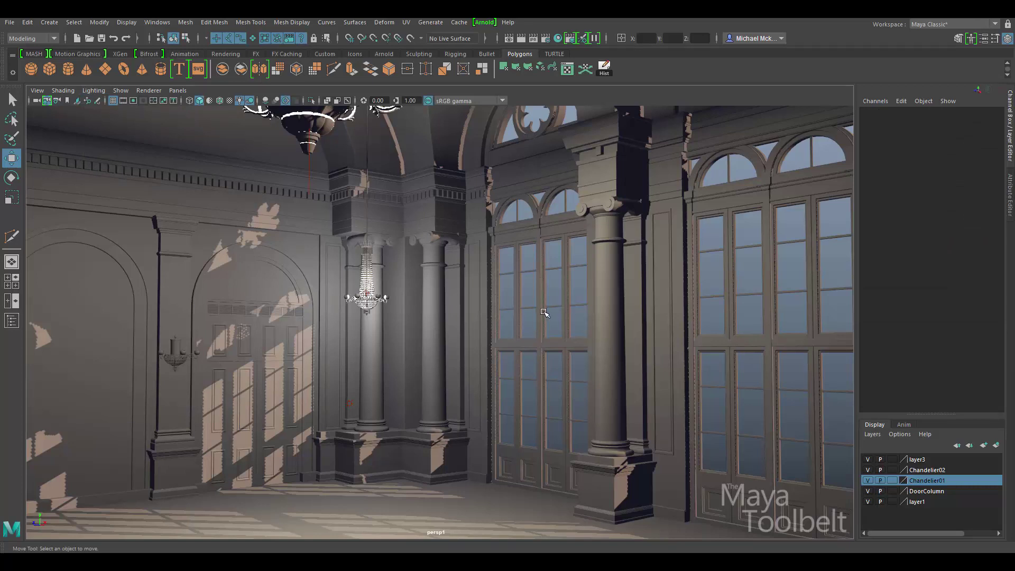
- Switch the viewport to the persp camera and select the directional light outside the windows
click(178, 90)
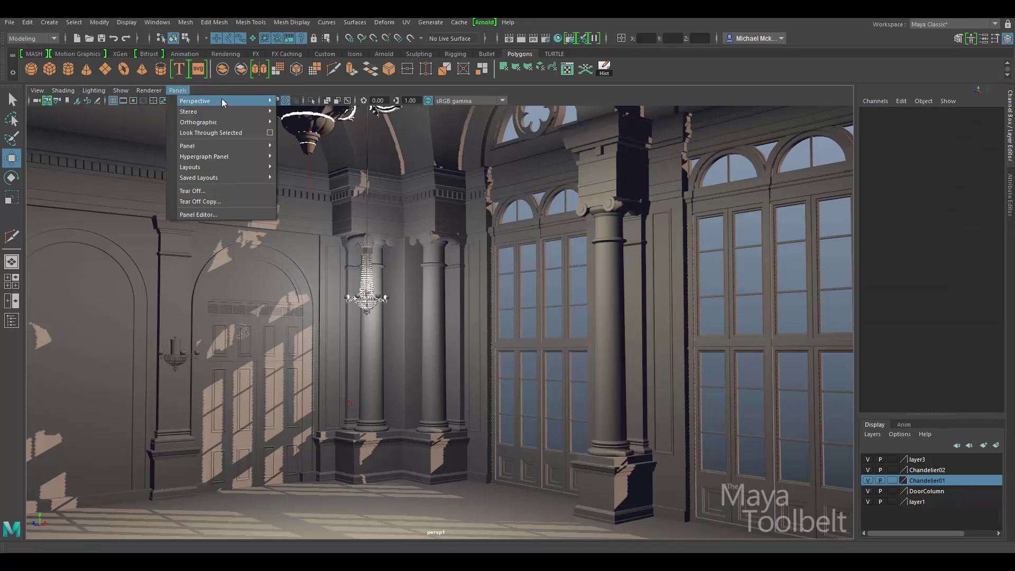
click(297, 101)
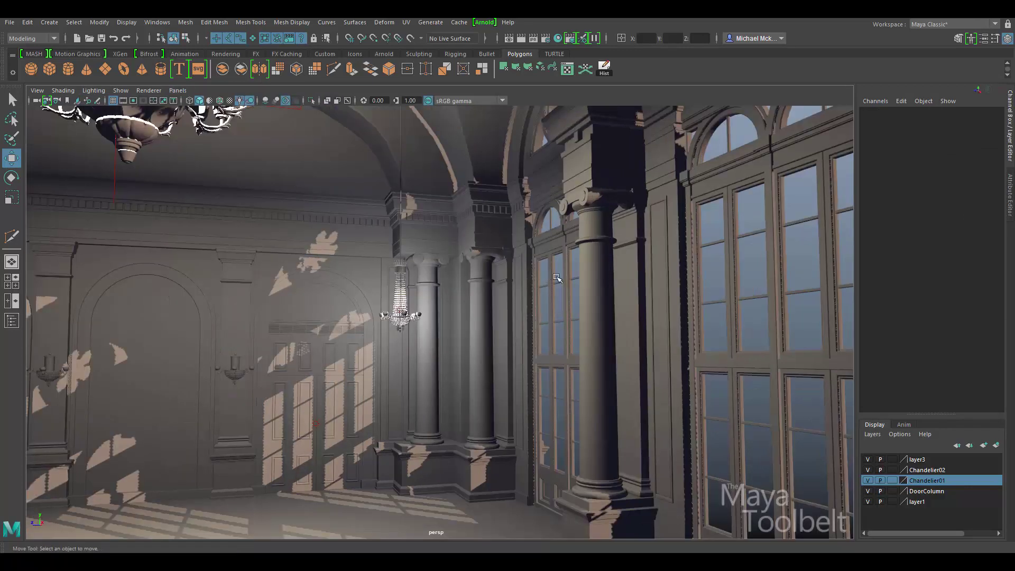
alt+drag(558, 279, 549, 337)
alt+middle_drag(504, 374, 426, 341)
alt+right_drag(503, 355, 594, 328)
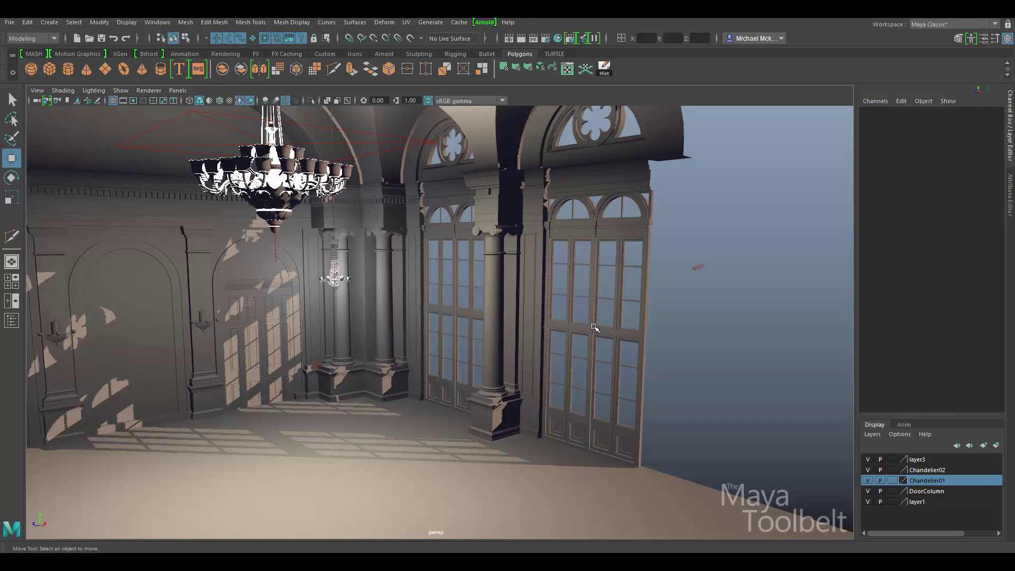
drag(671, 249, 713, 291)
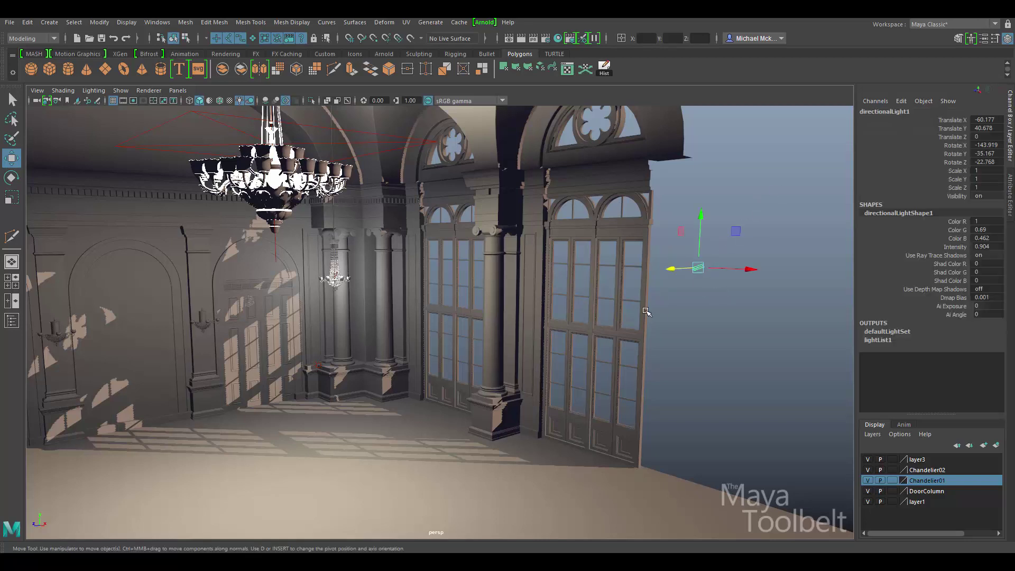
alt+drag(588, 342, 598, 344)
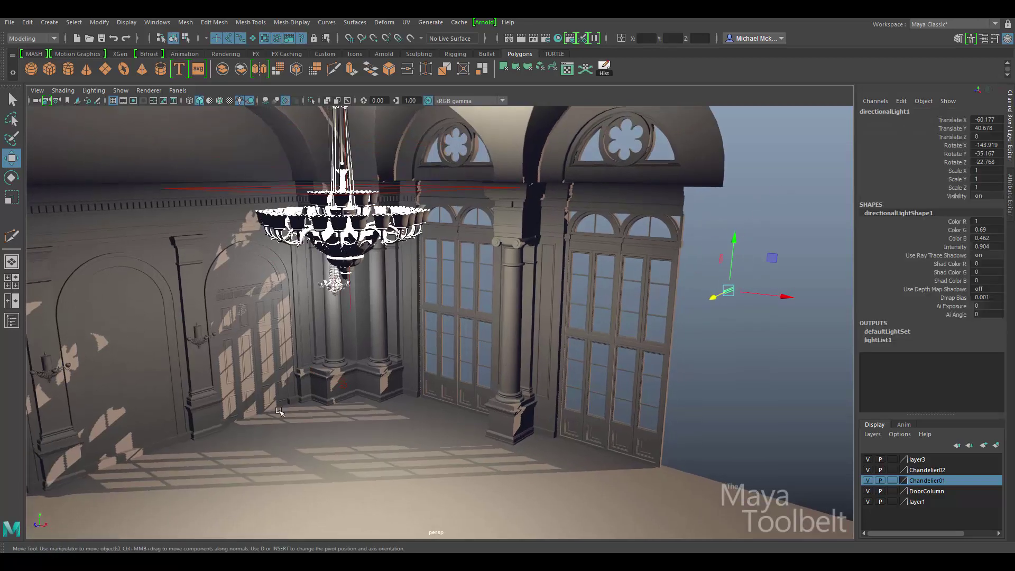
- Select the area light above the large chandelier to inspect its attributes
alt+drag(527, 386, 470, 350)
click(381, 198)
alt+drag(380, 197, 521, 320)
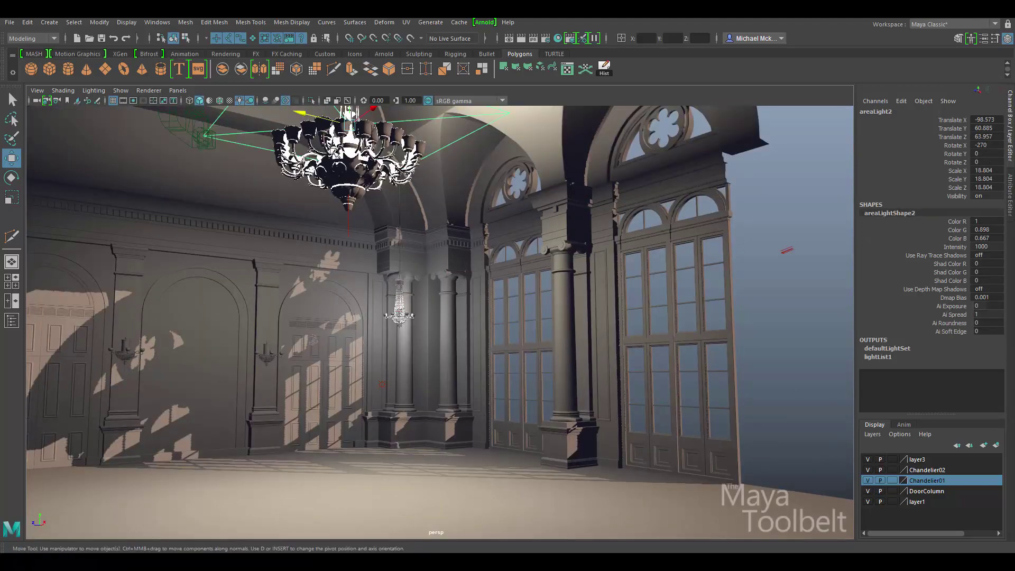
alt+drag(370, 301, 308, 326)
alt+right_drag(489, 357, 623, 370)
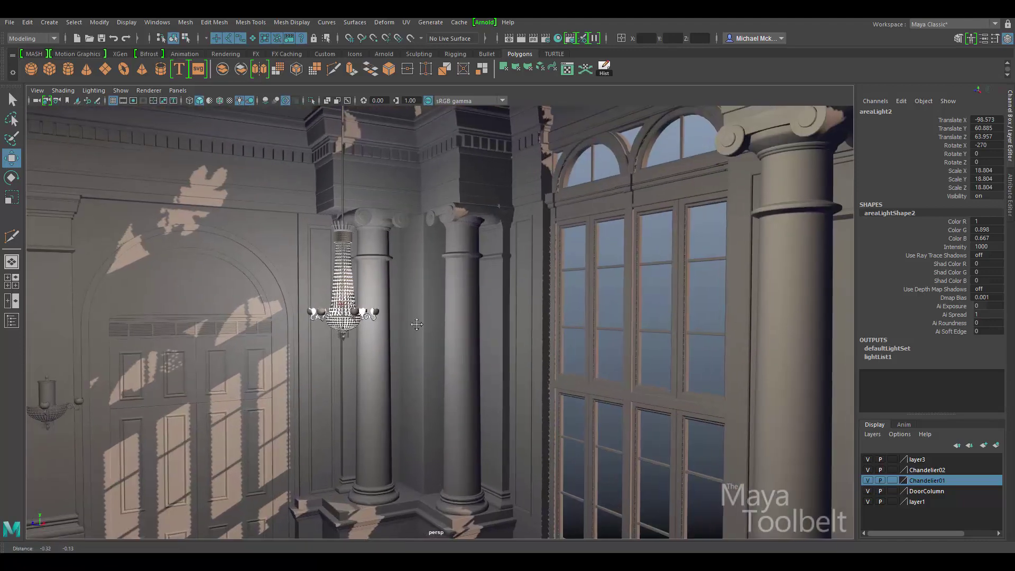
- Select the small chandelier hanging by the corner columns and examine it up close
alt+drag(312, 309, 383, 254)
click(383, 256)
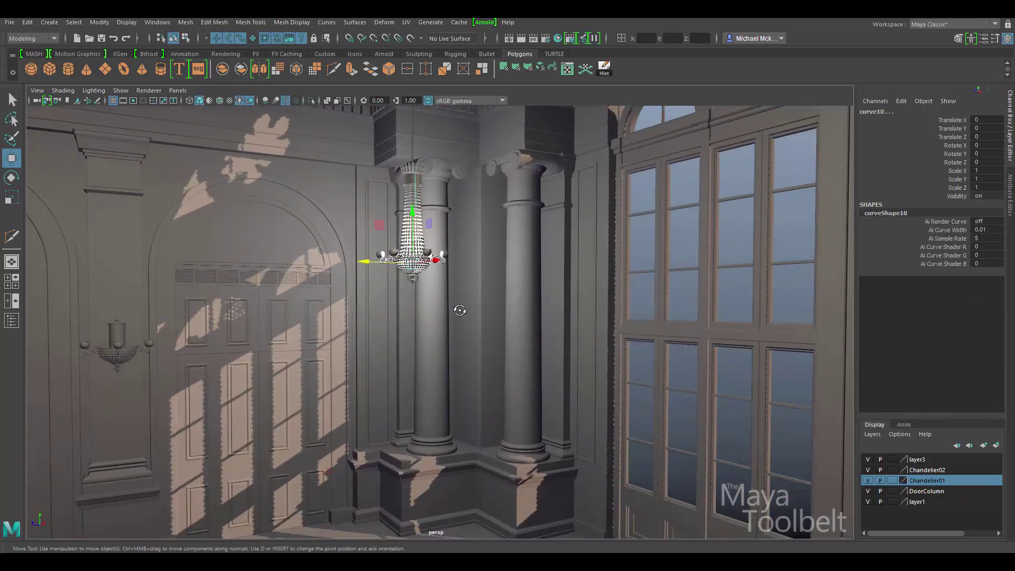
alt+drag(457, 310, 471, 312)
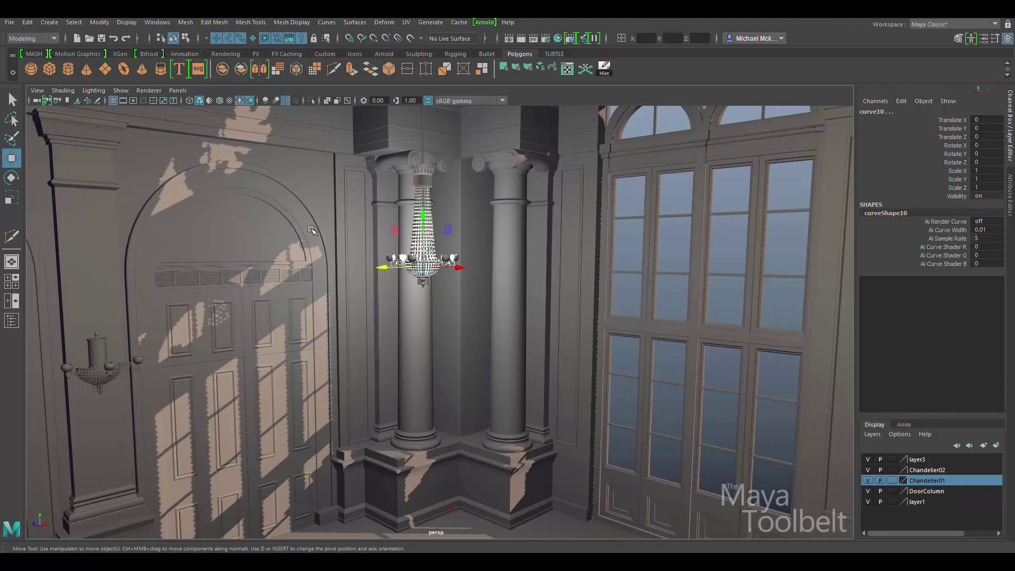
alt+drag(494, 431, 481, 436)
- Select the ambient light near the base of the corner columns and examine the room's lighting around it
click(462, 523)
drag(455, 489, 372, 546)
alt+middle_drag(522, 481, 451, 324)
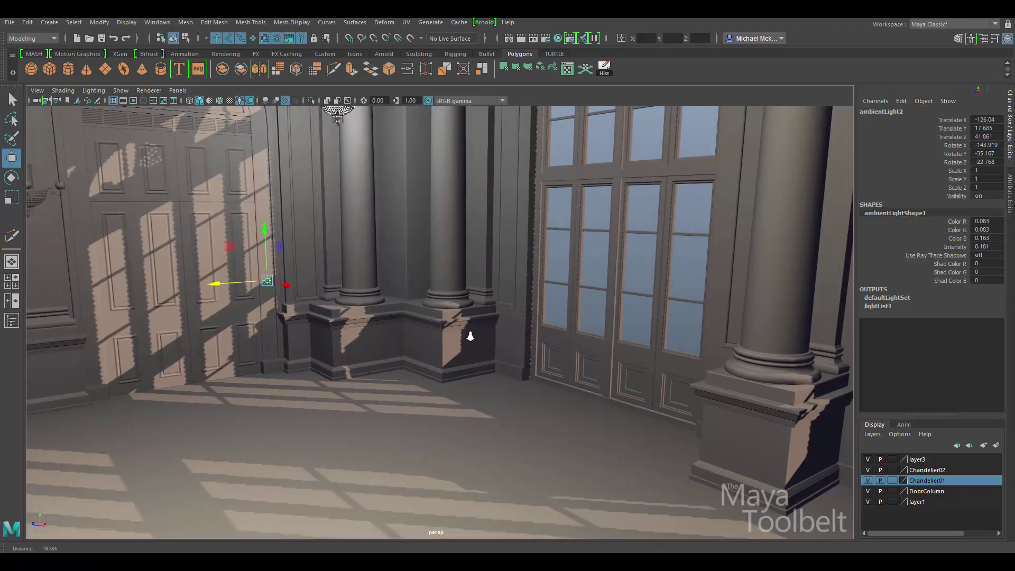
scroll(470, 333, down, 2)
alt+drag(508, 338, 523, 378)
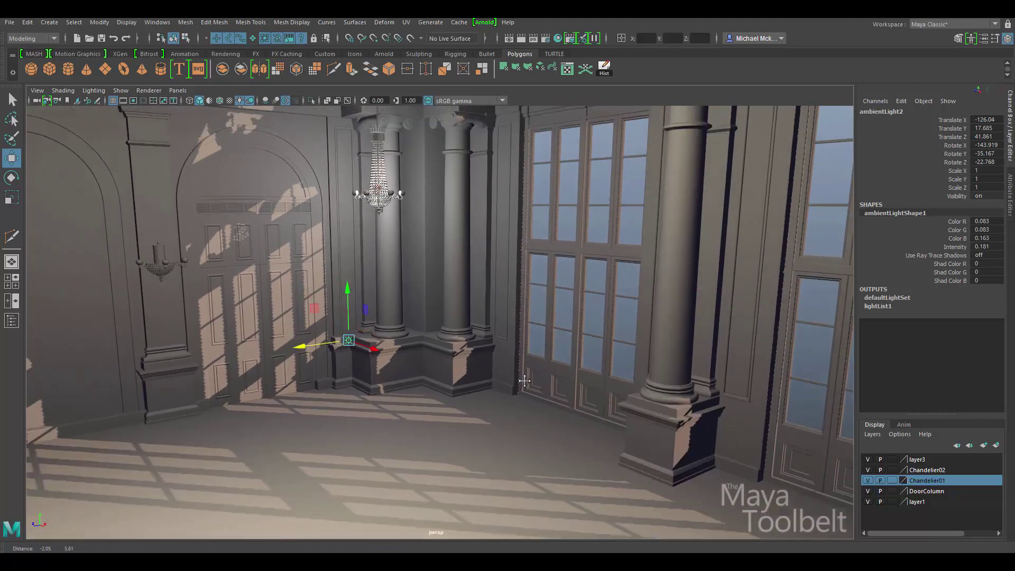
alt+drag(688, 465, 656, 463)
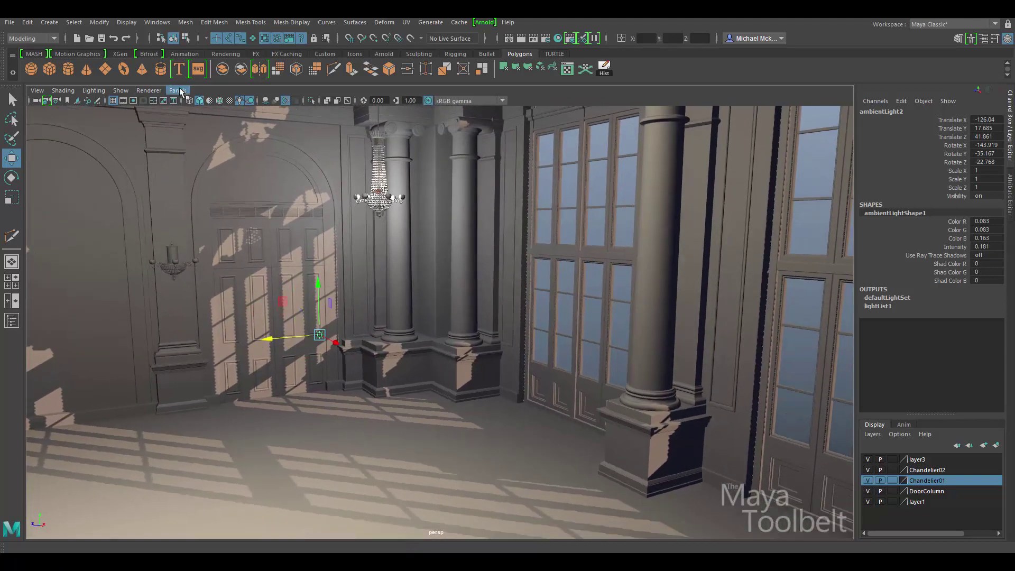
- Switch the viewport back to the persp1 camera and clear the selection
click(177, 90)
mouse_move(238, 101)
click(298, 112)
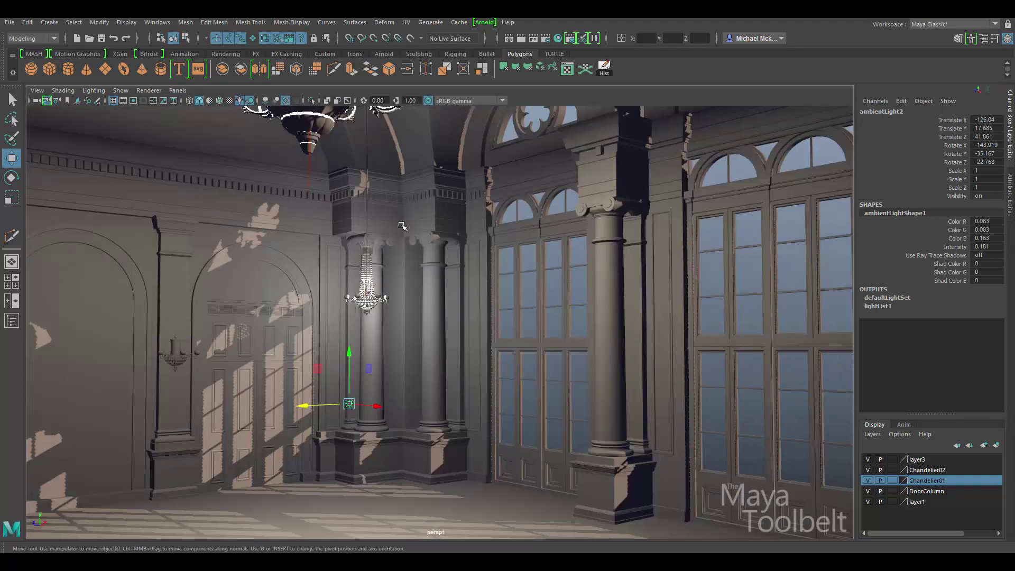
click(515, 323)
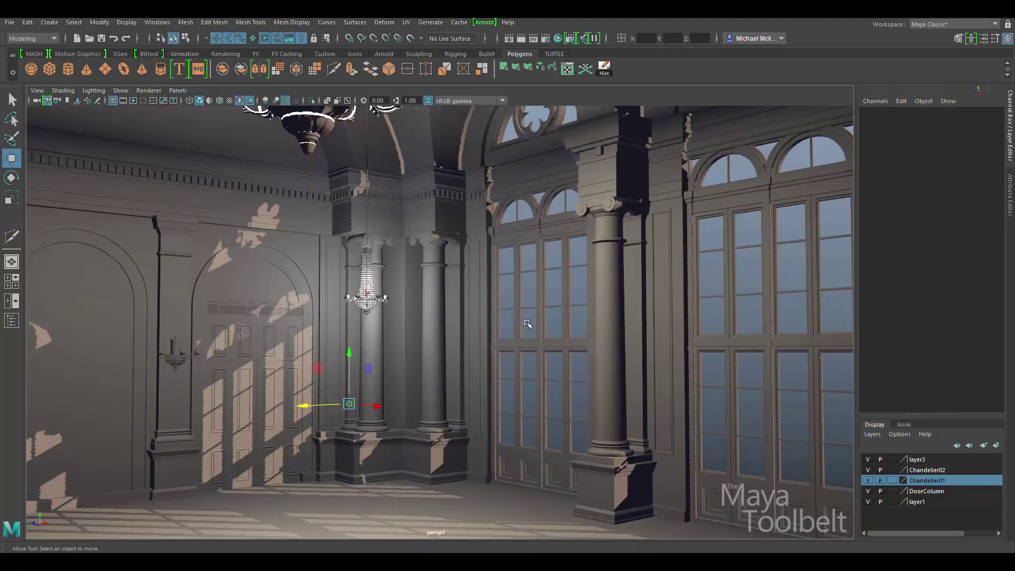
- Tear off the viewport's Lighting options as a floating window over the scene
click(102, 92)
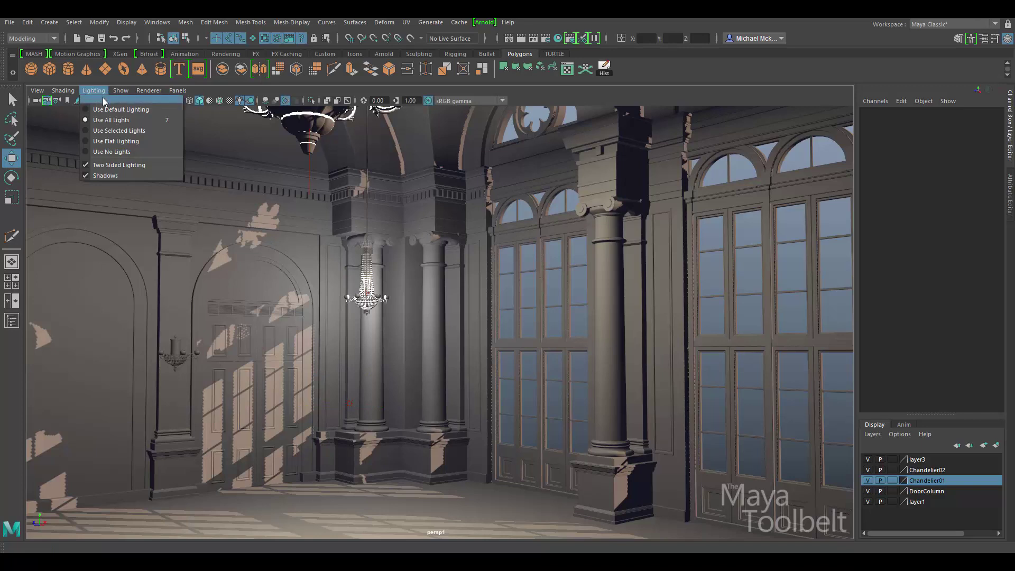
click(103, 104)
drag(140, 94, 88, 119)
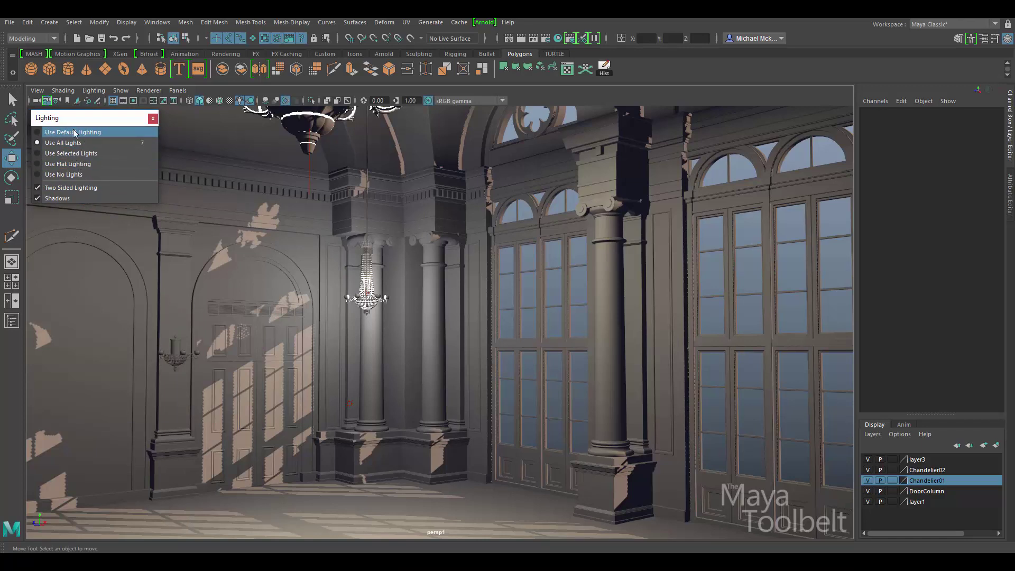
- Preview the room with Use Default Lighting and restore Use All Lights
click(97, 133)
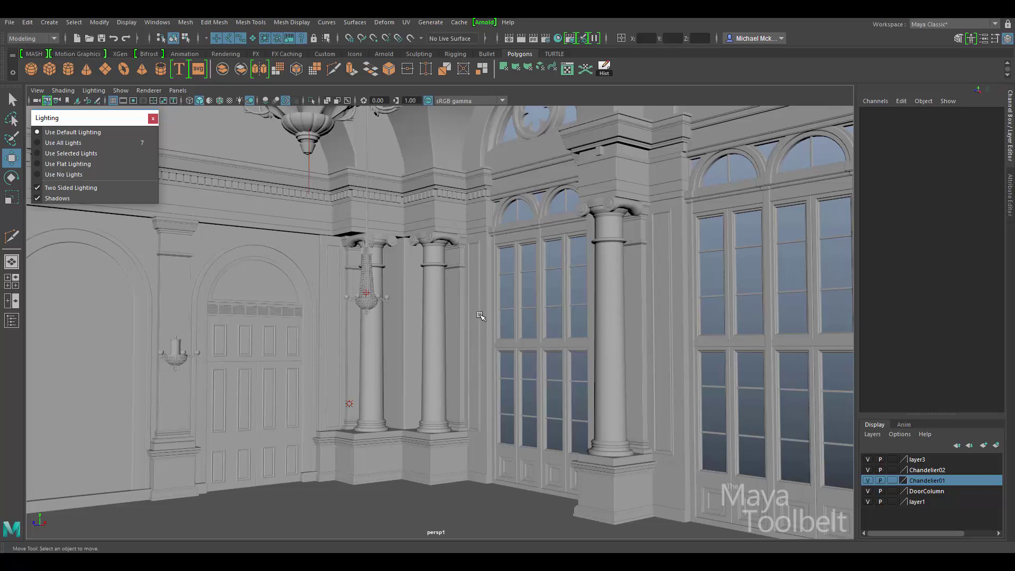
click(70, 142)
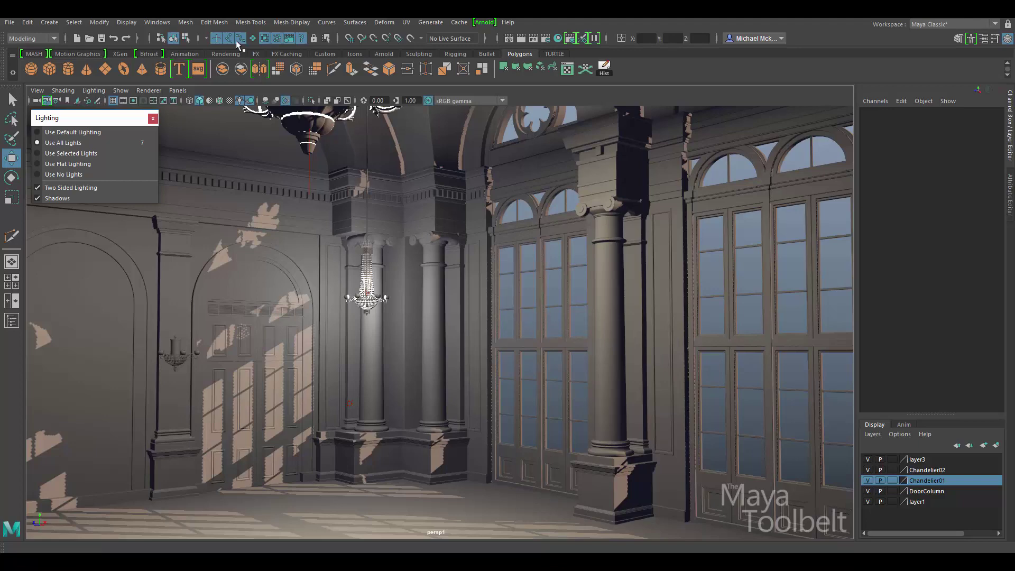
- Return to the persp camera, survey the lit ballroom, and reselect the directional light outside the windows
click(178, 89)
mouse_move(222, 102)
click(296, 102)
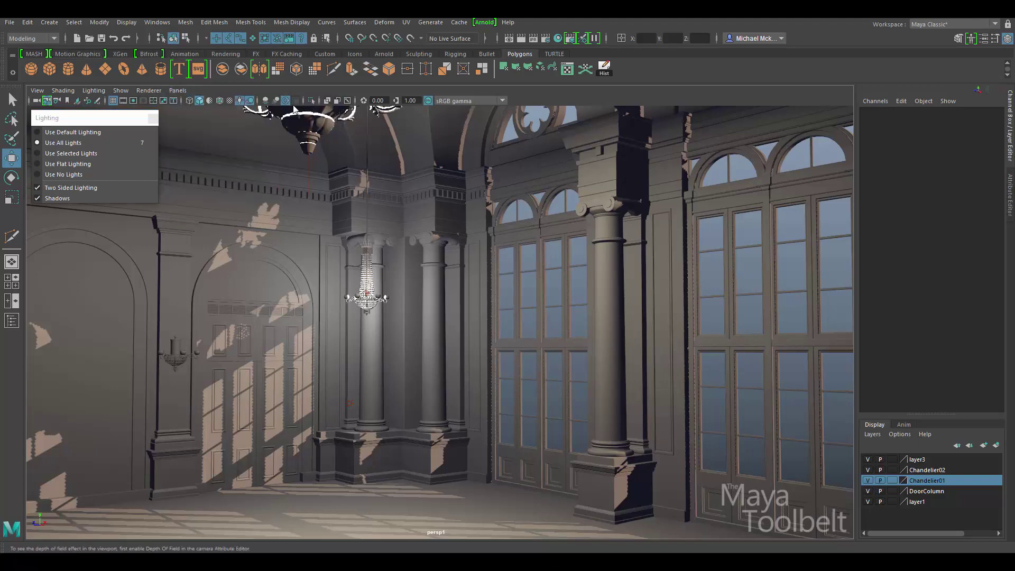
alt+drag(580, 292, 496, 286)
alt+right_drag(497, 285, 481, 274)
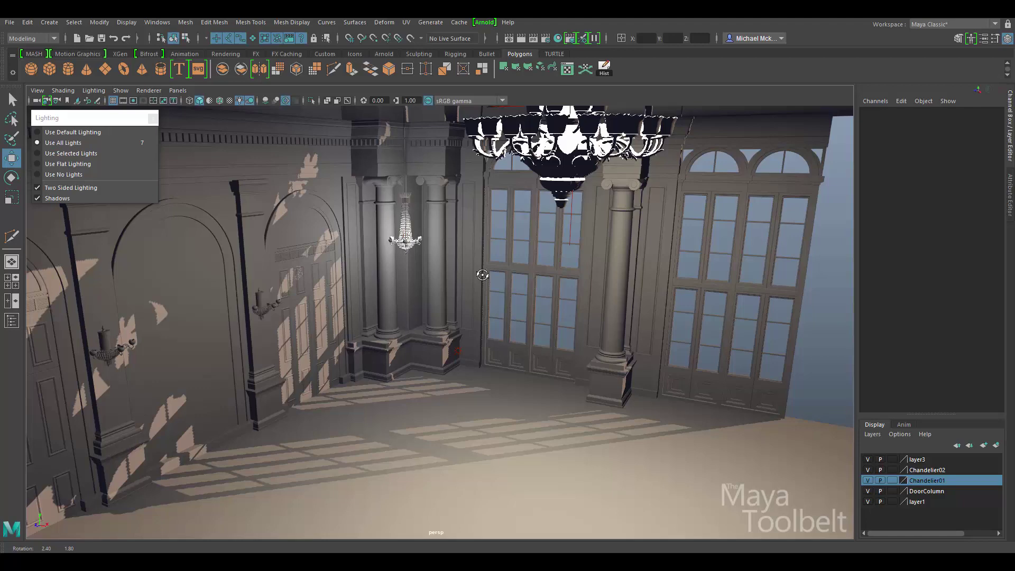
alt+drag(480, 274, 445, 254)
alt+drag(524, 274, 497, 299)
alt+right_drag(497, 299, 431, 262)
alt+drag(431, 262, 275, 220)
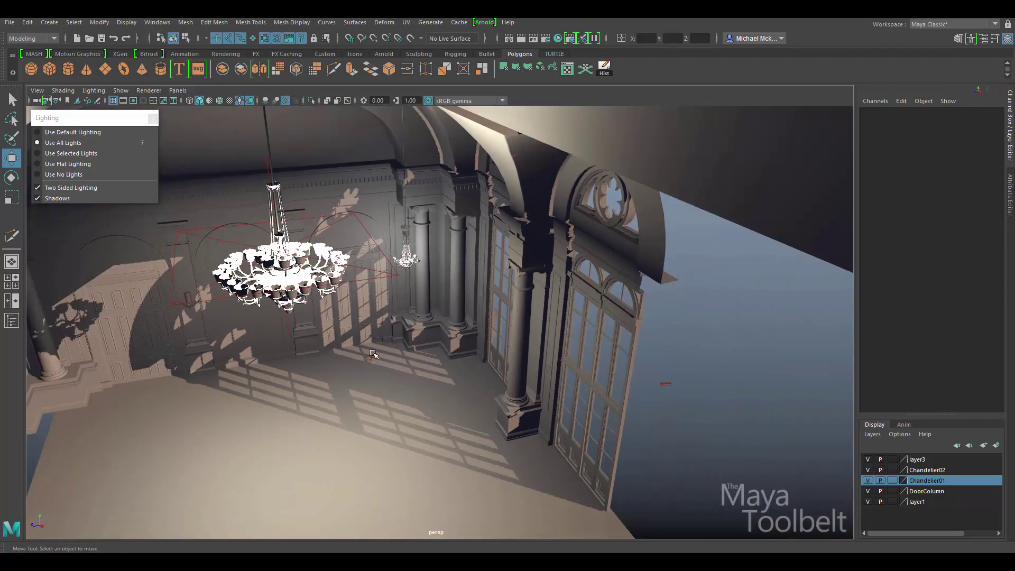
alt+drag(367, 271, 300, 196)
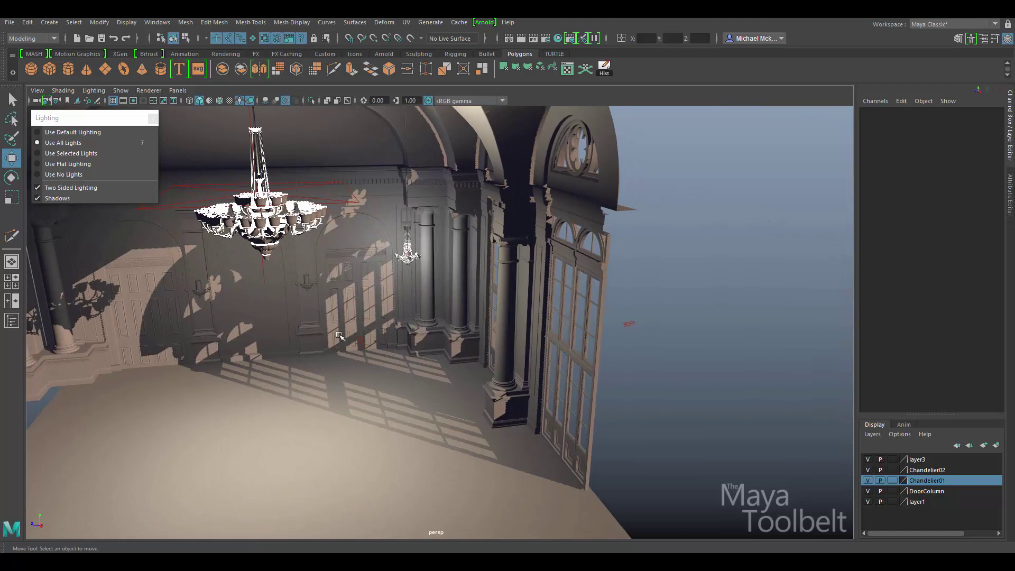
click(629, 323)
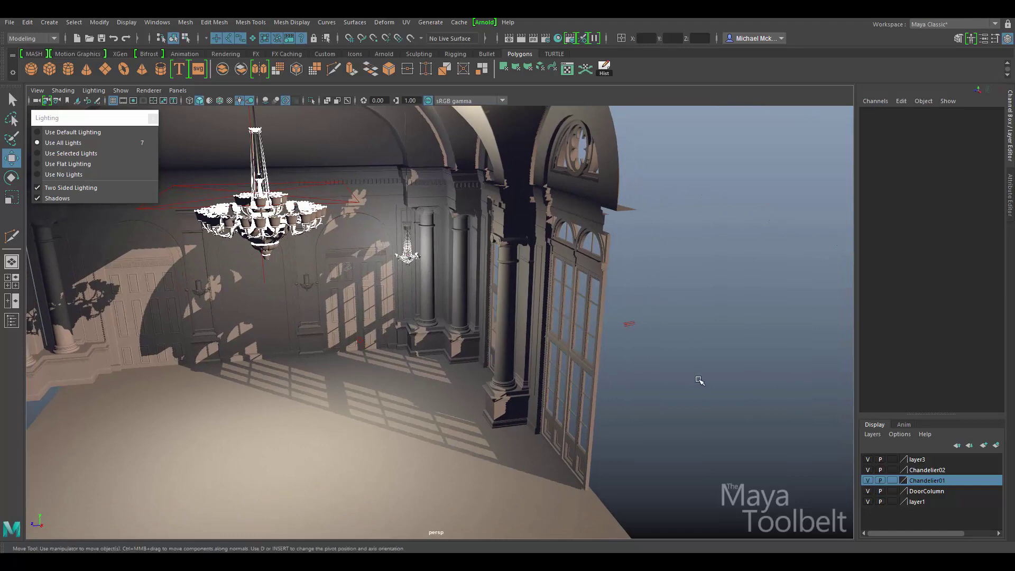
alt+drag(497, 324, 449, 240)
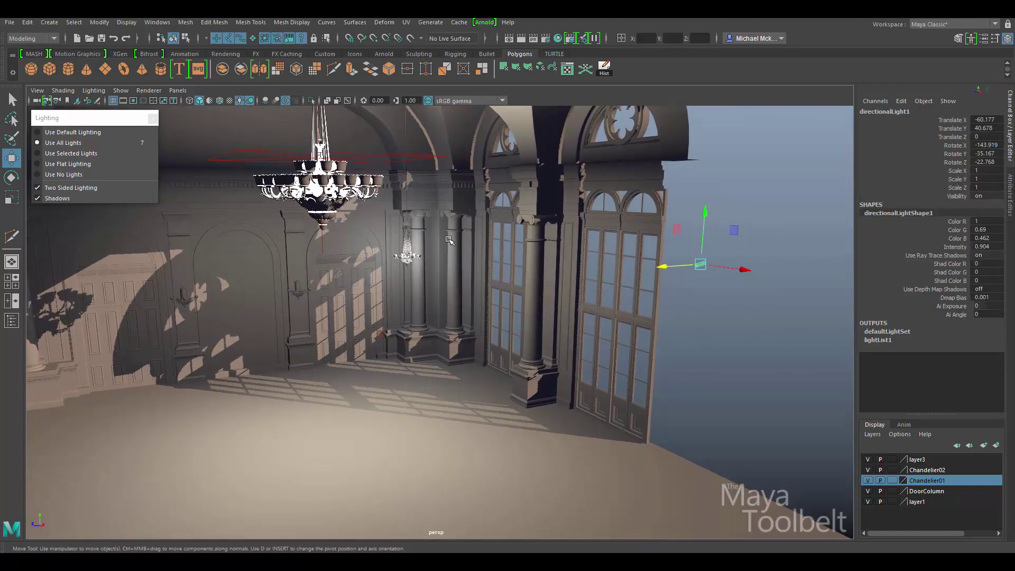
- Select the point light inside the small corner chandelier to inspect its attributes
click(407, 252)
alt+drag(486, 304, 519, 294)
click(421, 257)
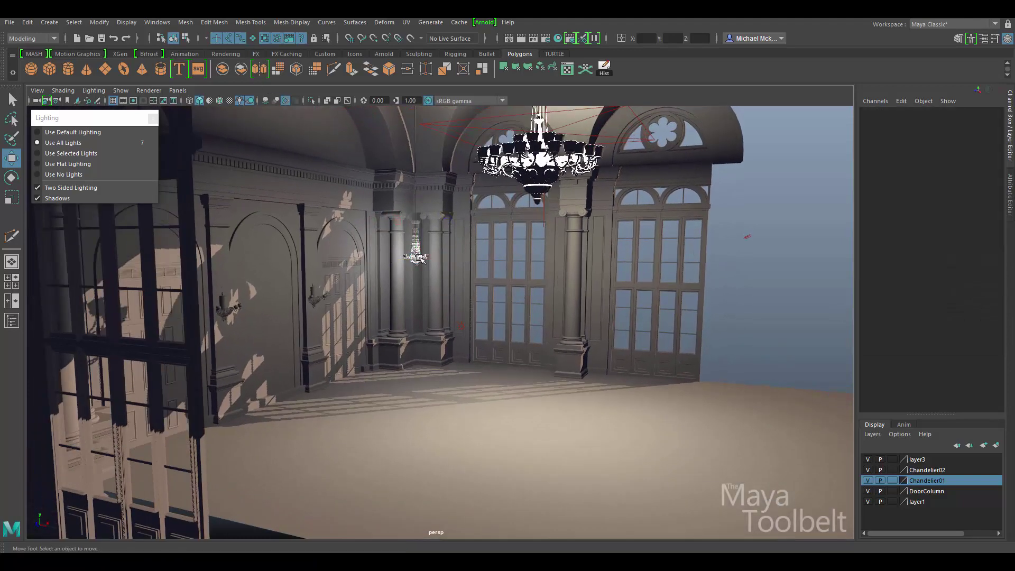
alt+drag(467, 286, 457, 290)
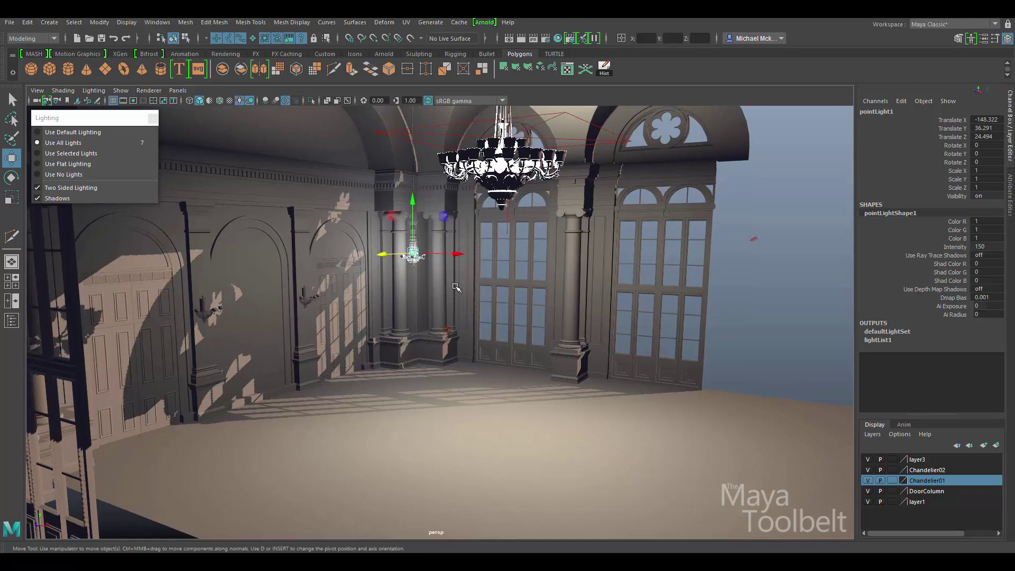
- Duplicate the corner chandelier's point light four times, spacing three copies along the window wall and moving the fourth beside the arched wall
key(ctrl+d)
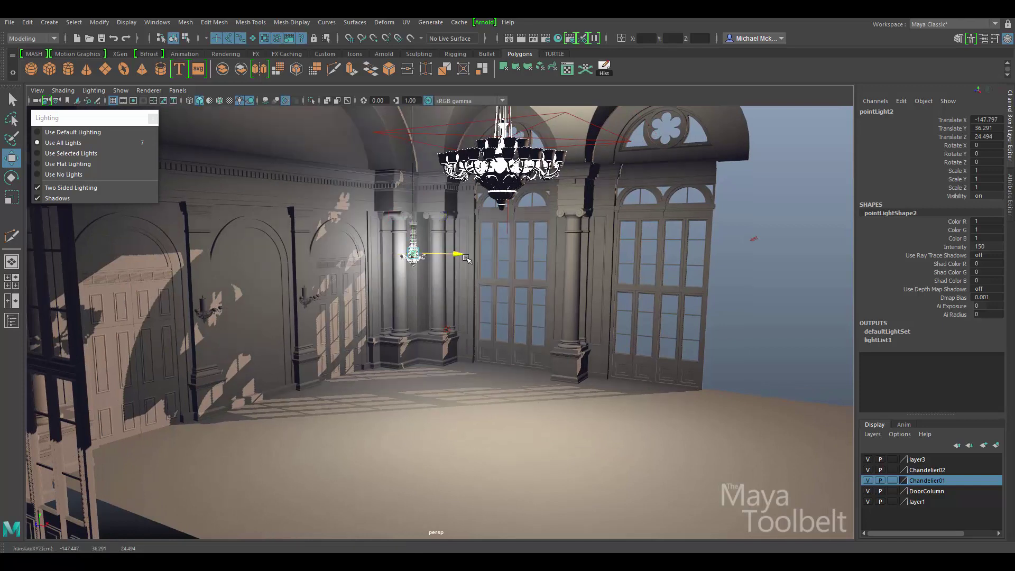
drag(458, 255, 688, 259)
key(ctrl+d)
key(ctrl+d)
key(ctrl+d)
alt+drag(647, 290, 597, 249)
drag(513, 251, 212, 262)
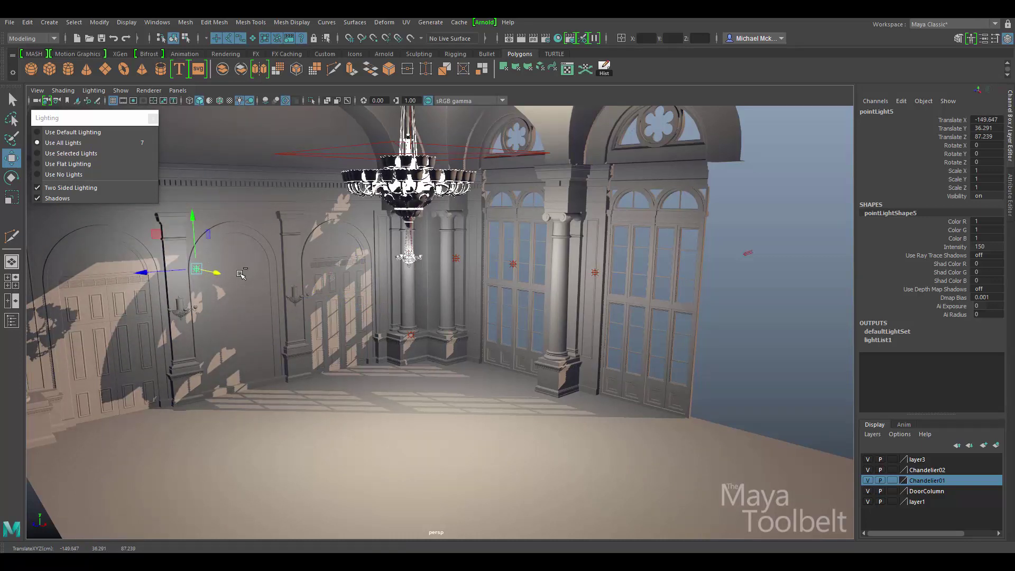
- Duplicate the point light beside the arched wall and move the copy to X -161.003, Z 66.248
key(ctrl+d)
drag(140, 272, 279, 280)
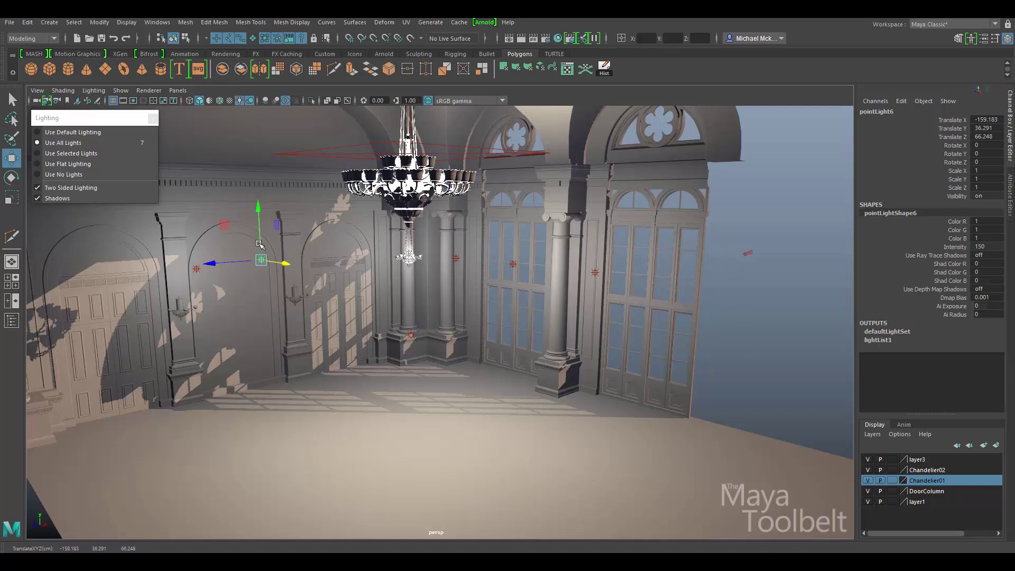
drag(285, 263, 284, 265)
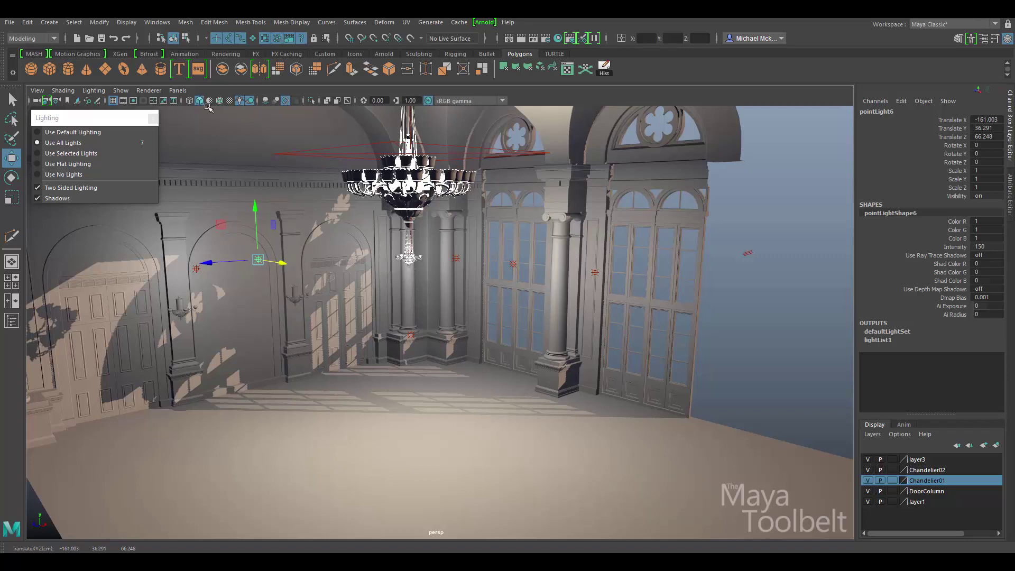
- Open the Viewport 2.0 renderer settings and raise the Light Limit to 9
click(143, 93)
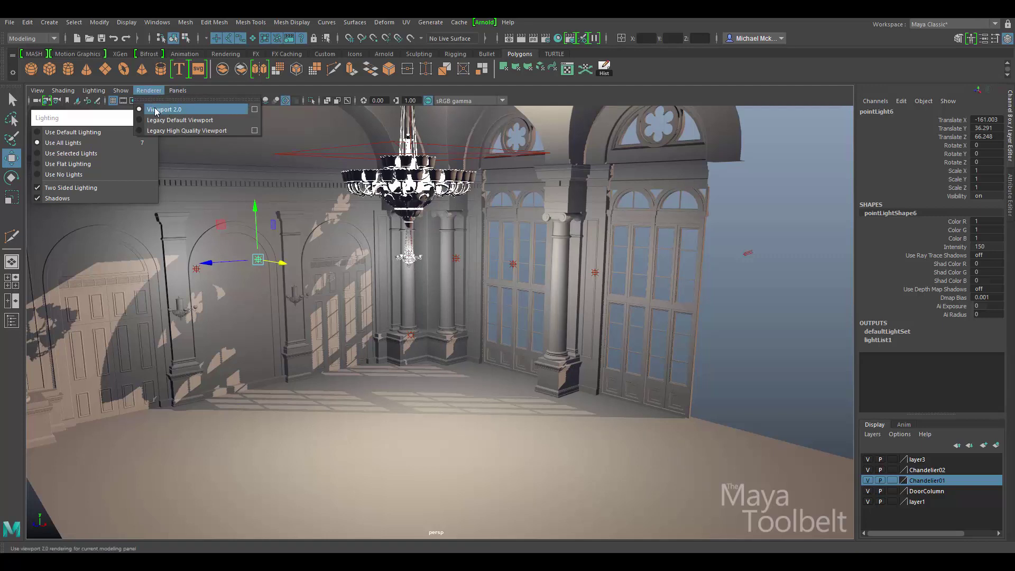
click(254, 110)
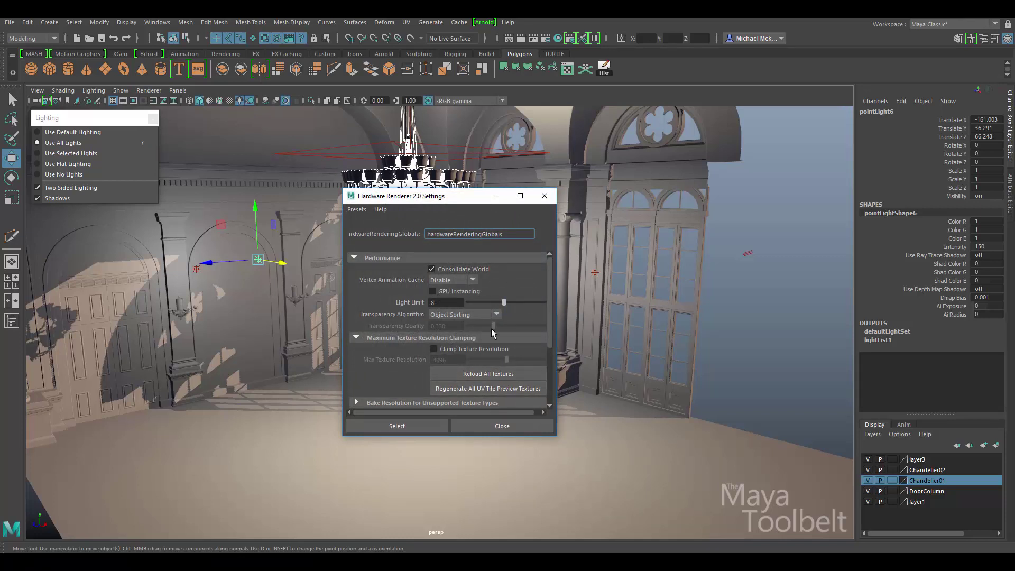
drag(439, 202, 461, 214)
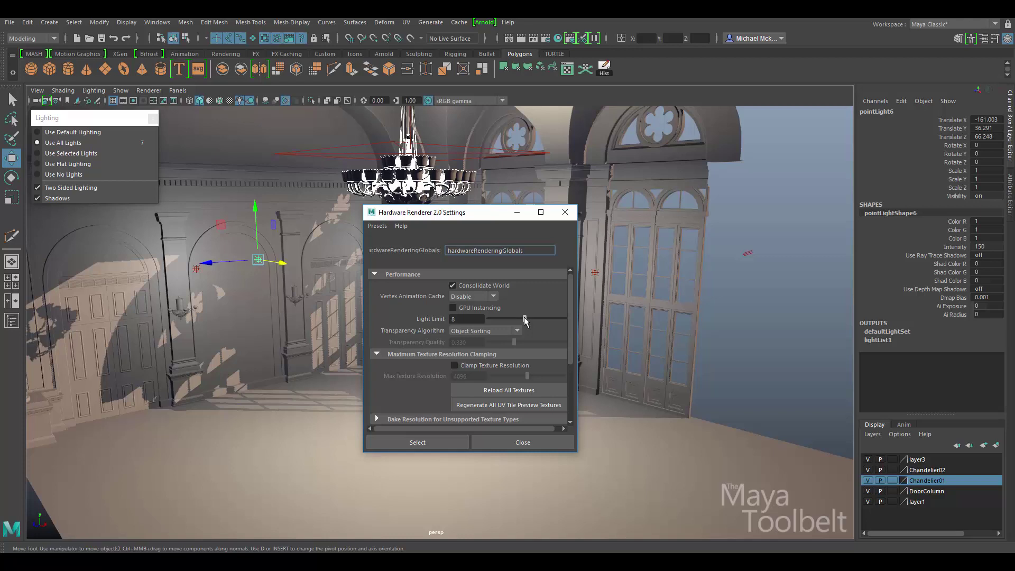
drag(527, 318, 531, 318)
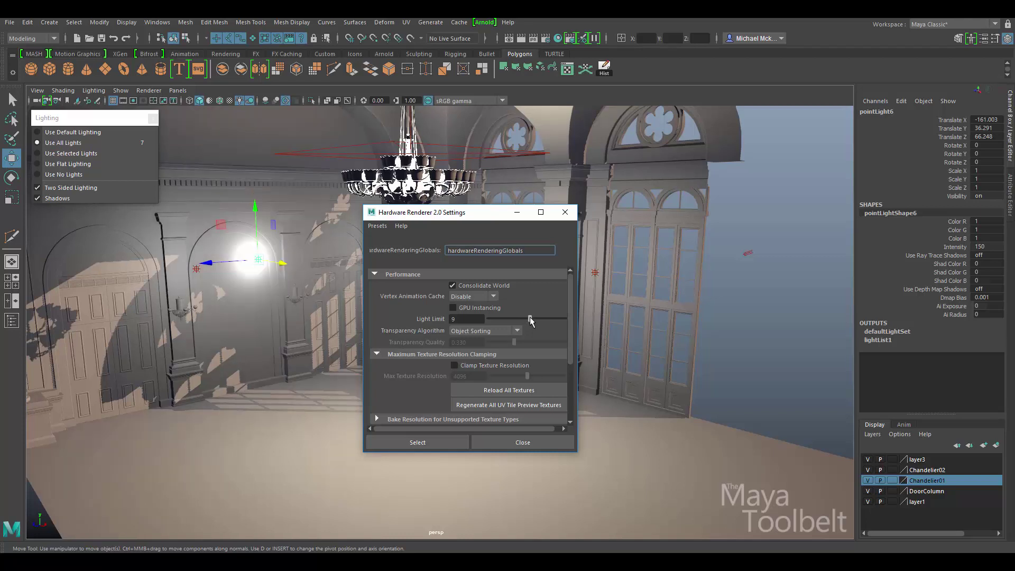
- Move the arched wall's newest point light to X -153.217, place a duplicate at X -150.298, Z 49.491, and close the renderer settings
click(284, 264)
drag(285, 264, 292, 267)
key(ctrl+d)
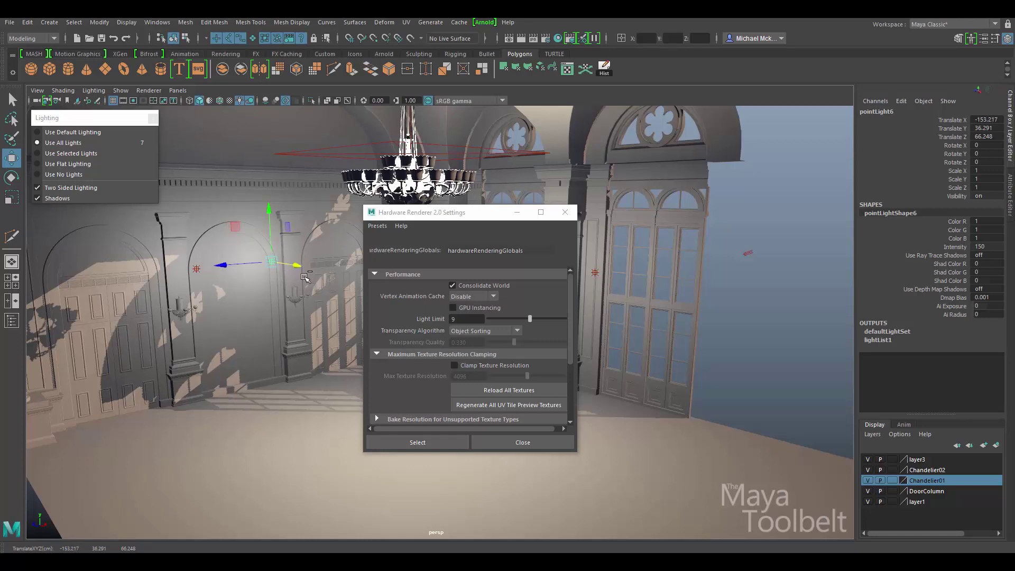
drag(227, 267, 286, 261)
drag(354, 260, 350, 284)
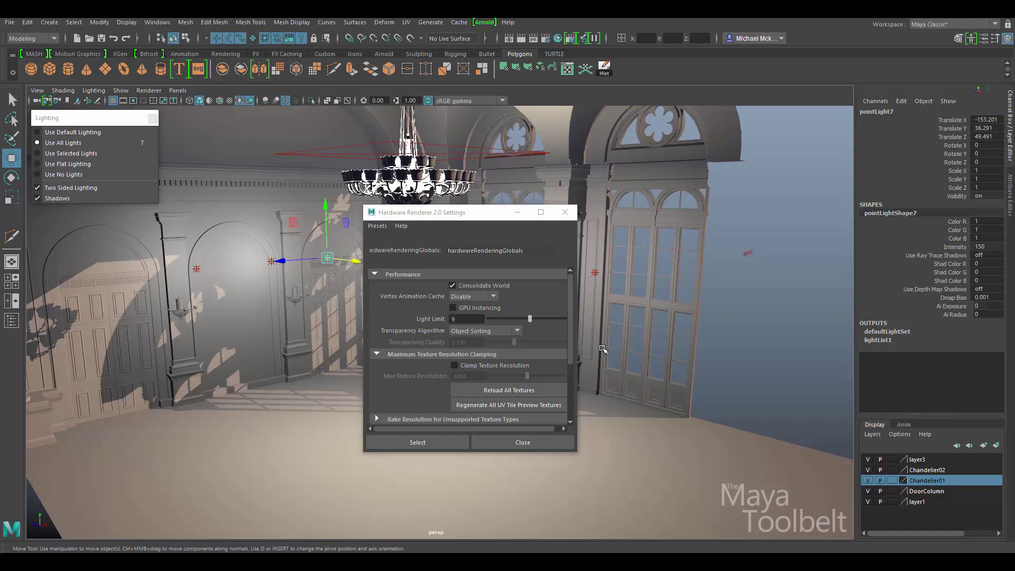
click(534, 443)
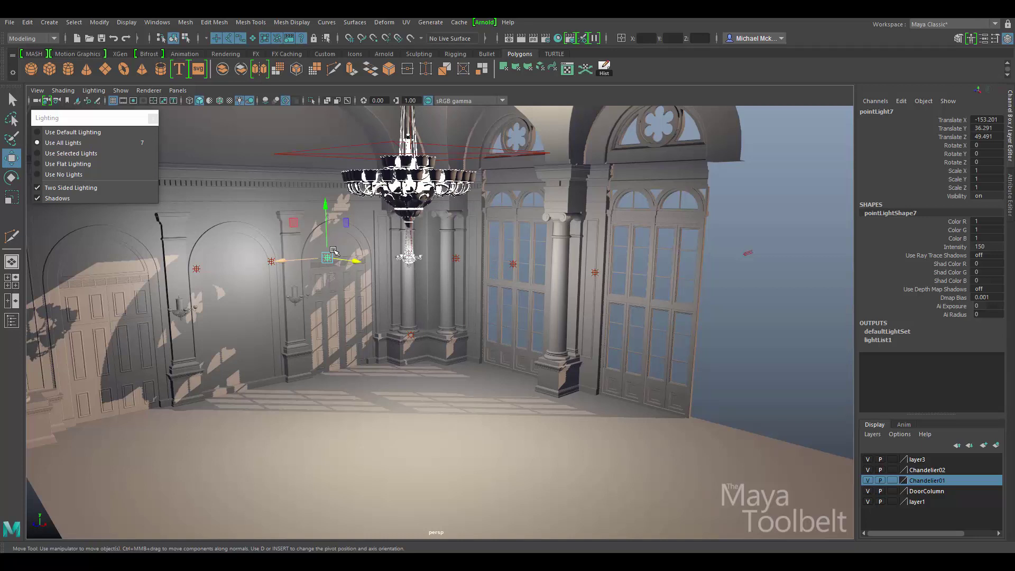
mouse_move(358, 261)
mouse_down()
mouse_move(374, 274)
mouse_move(364, 270)
mouse_up()
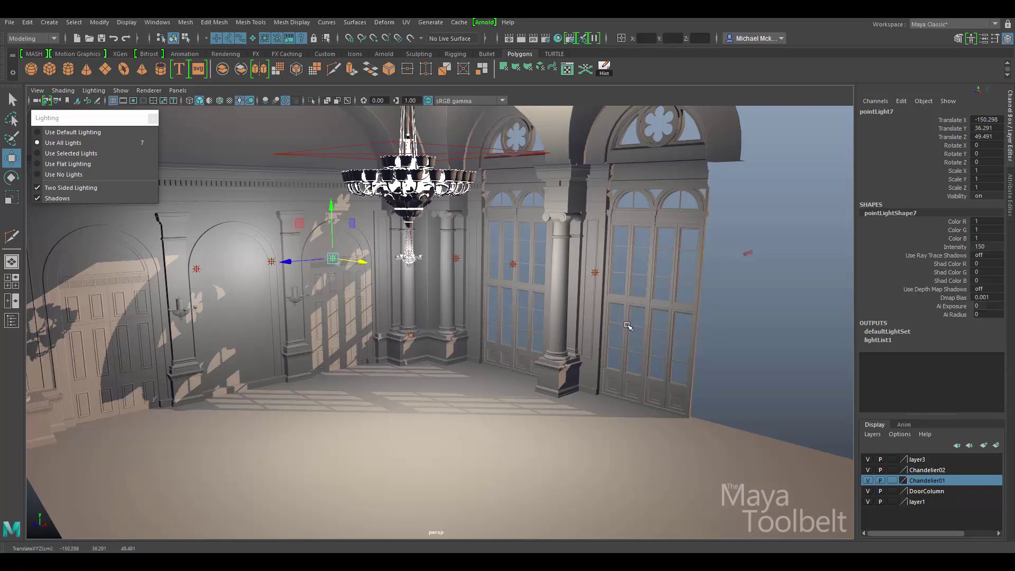
- Delete the duplicated point lights along the arched wall and in front of the windows
drag(159, 255, 396, 309)
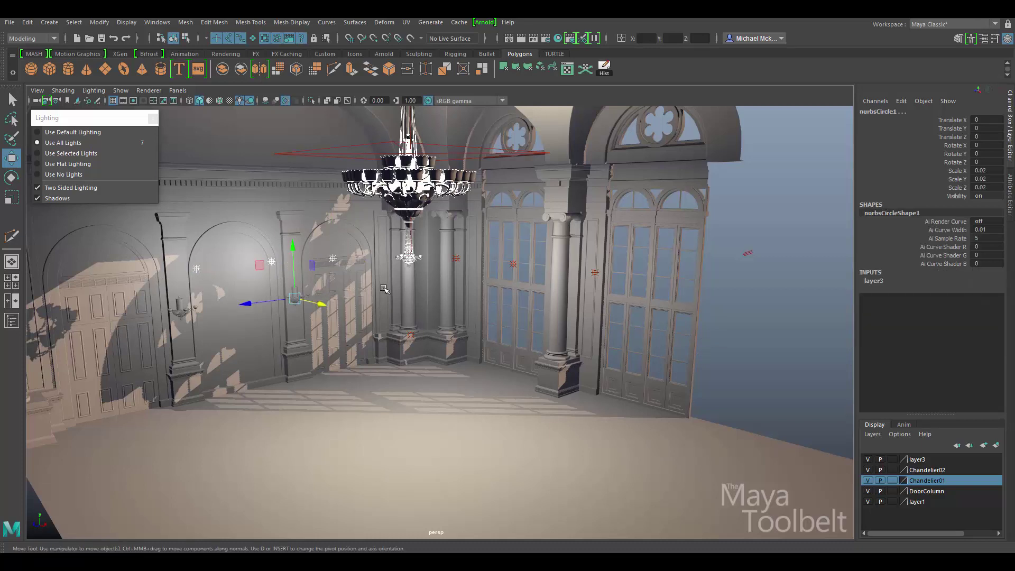
key(Delete)
drag(444, 240, 629, 309)
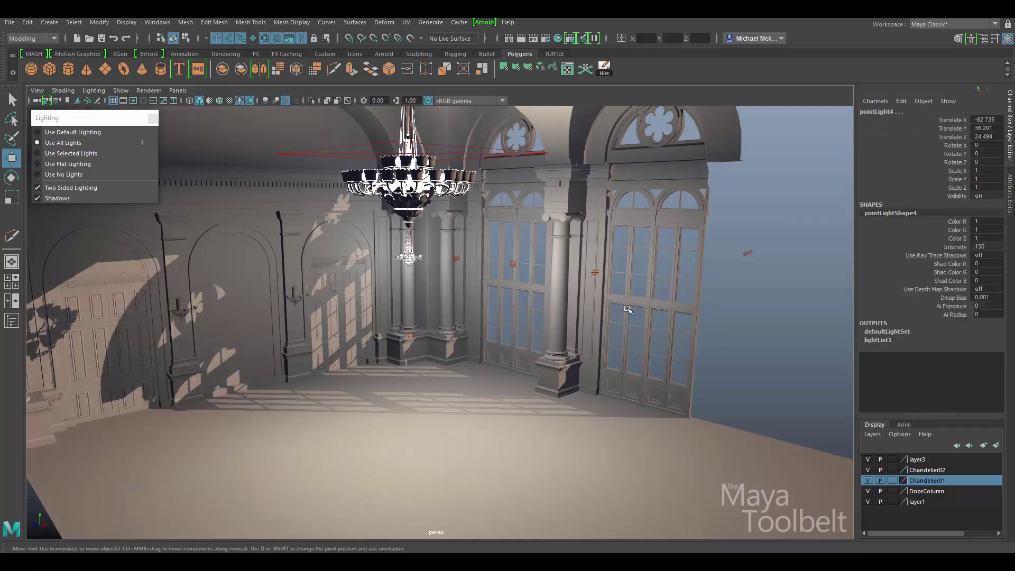
key(Delete)
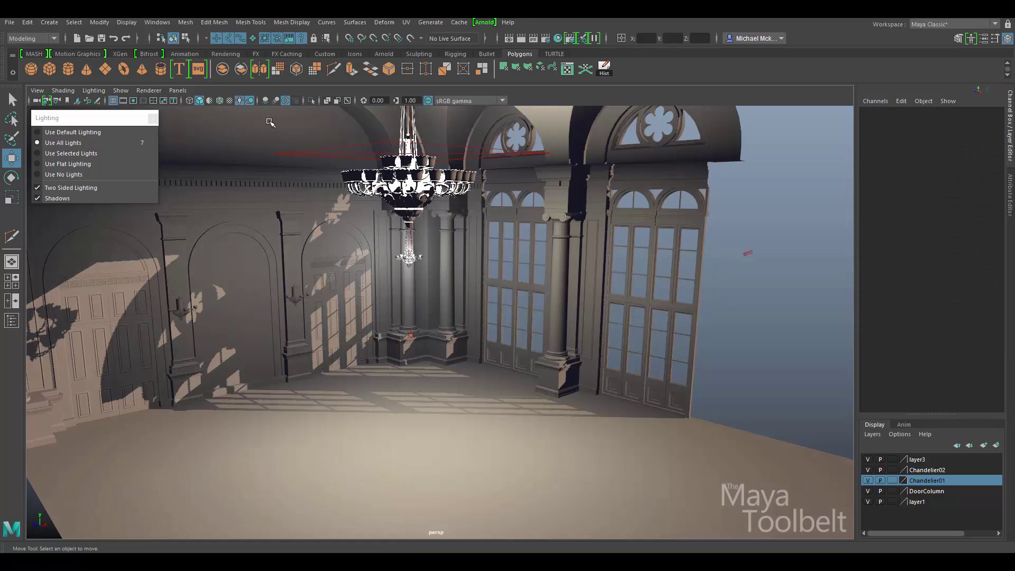
- Look through the persp1 camera for a closer view of the room's corner
click(177, 90)
mouse_move(260, 101)
click(299, 113)
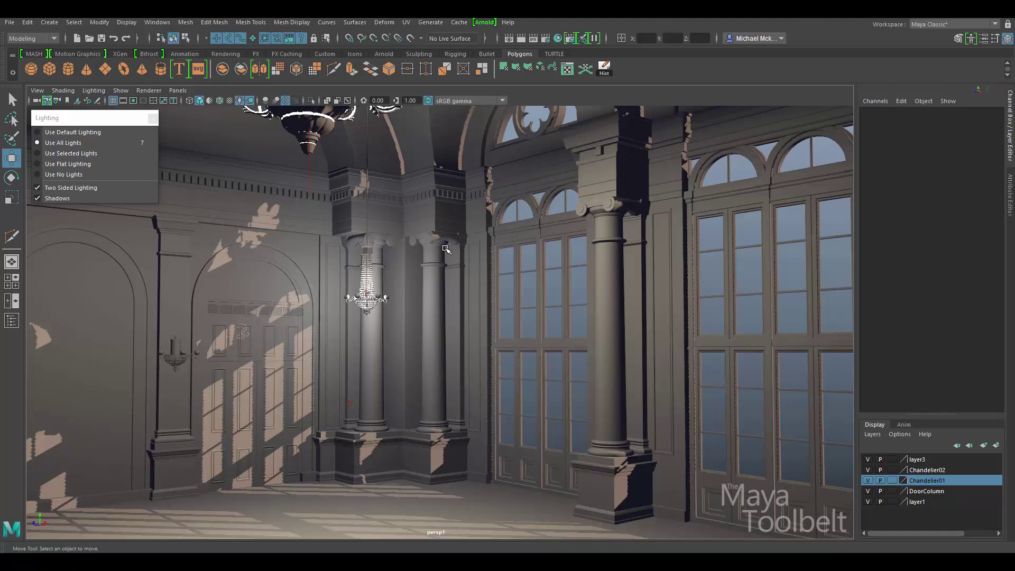
- Compare the wireframe, shaded, textured and all-lights displays of the room, ending on untextured shading with all lights
key(4)
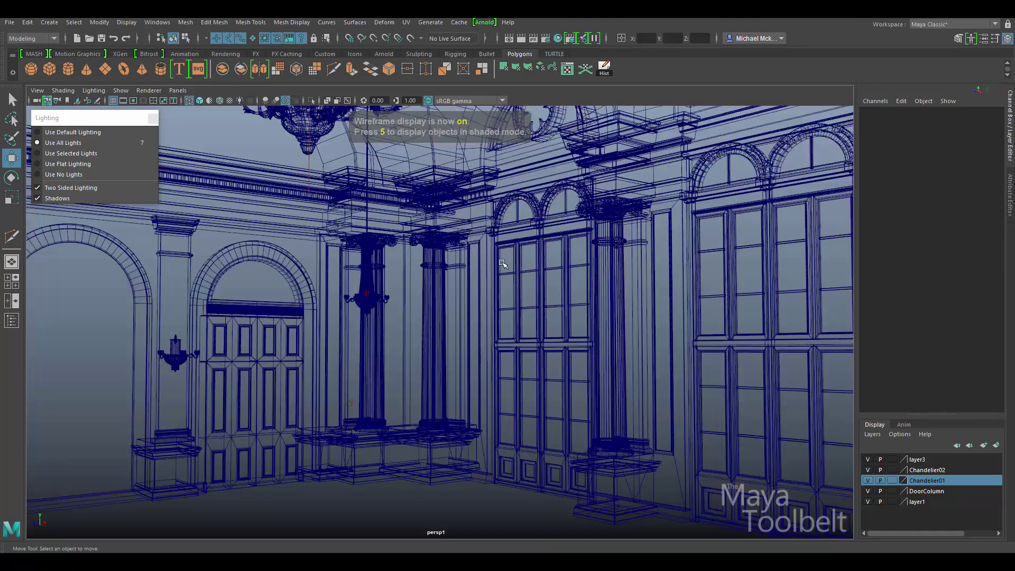
key(5)
key(6)
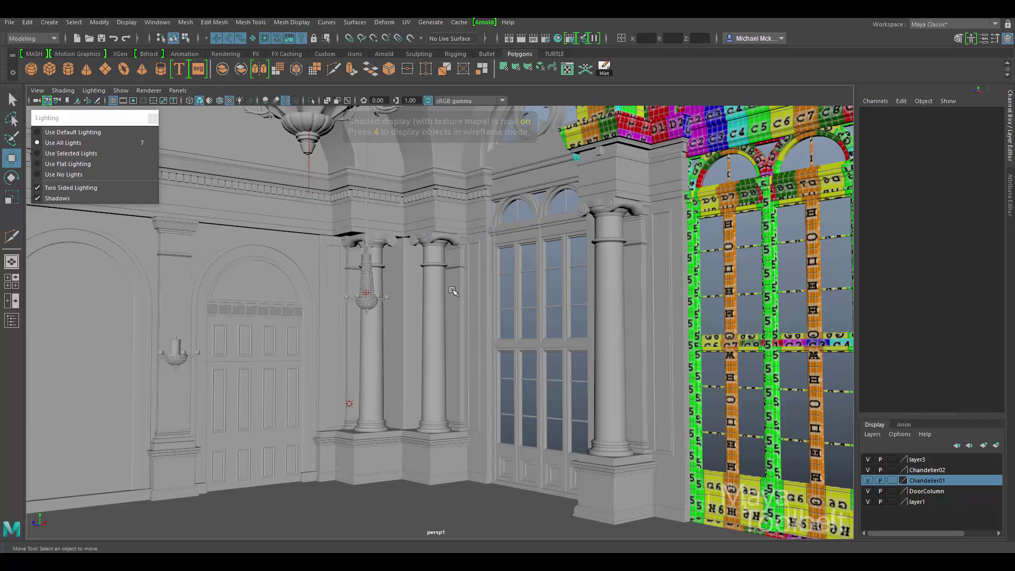
key(5)
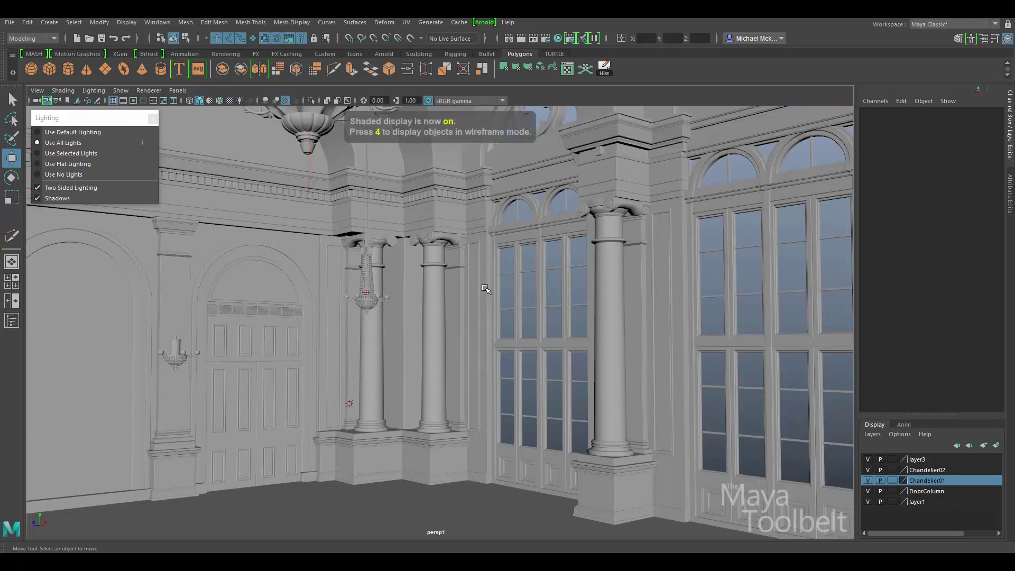
key(7)
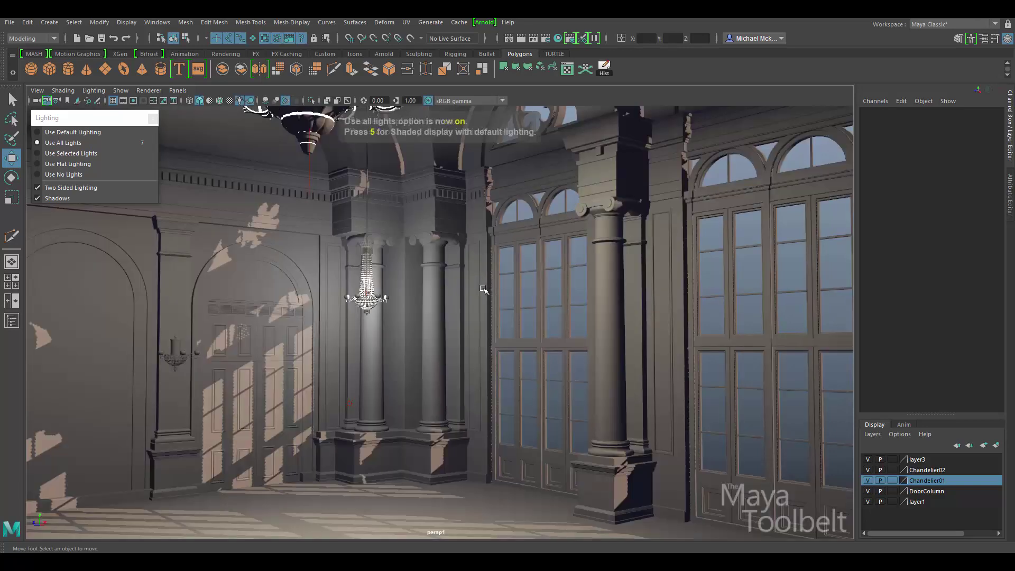
key(6)
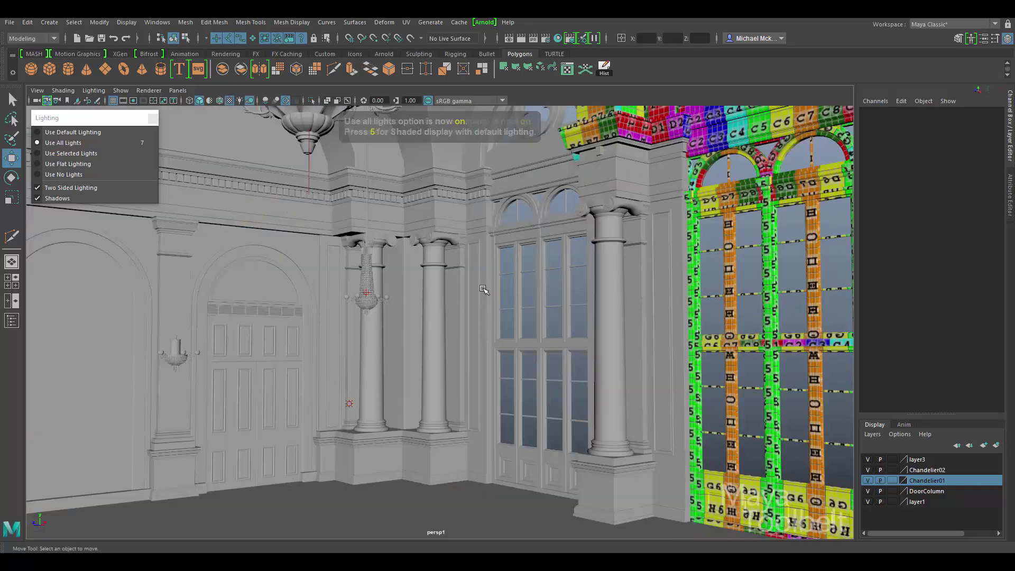
key(7)
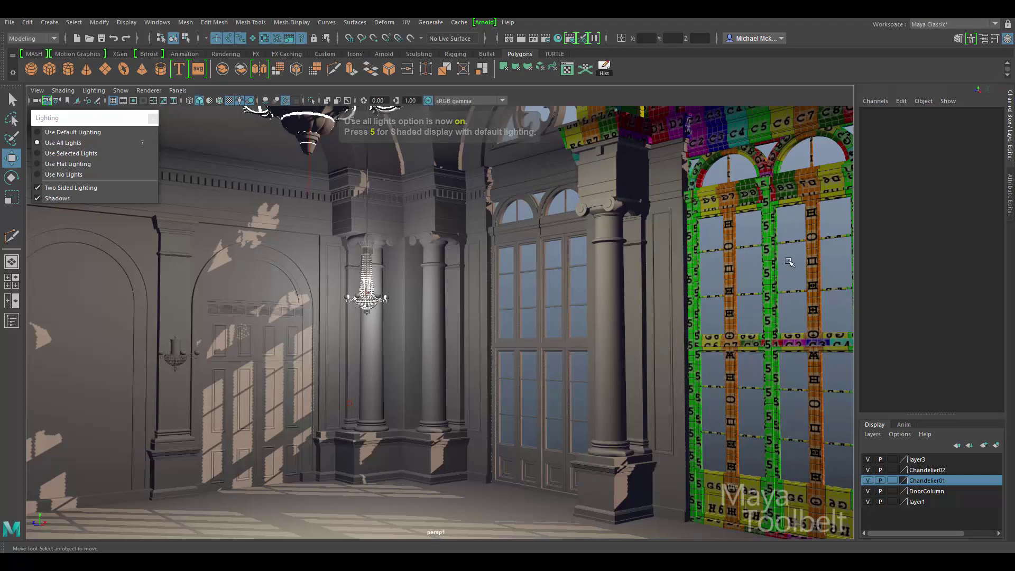
key(5)
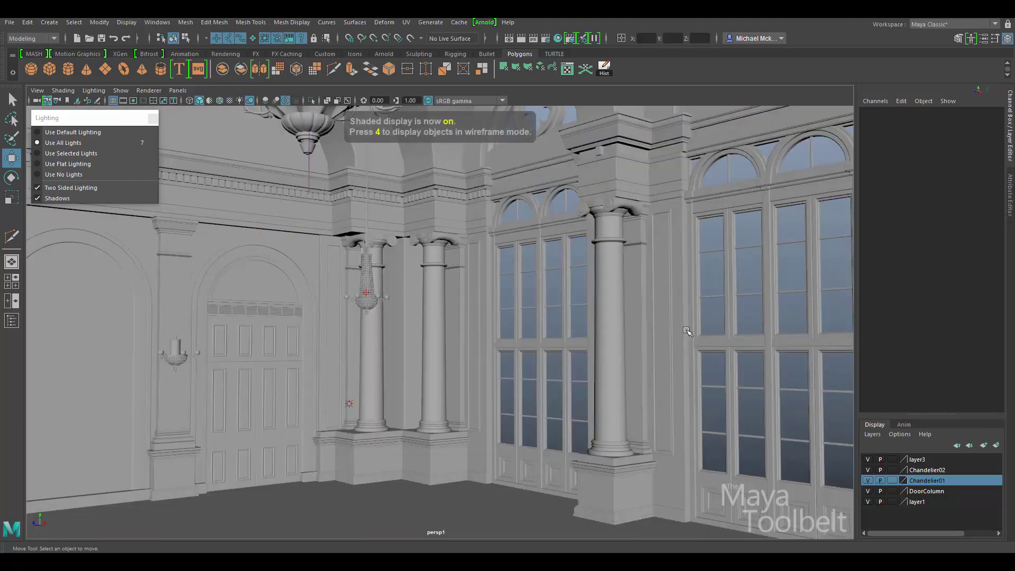
key(7)
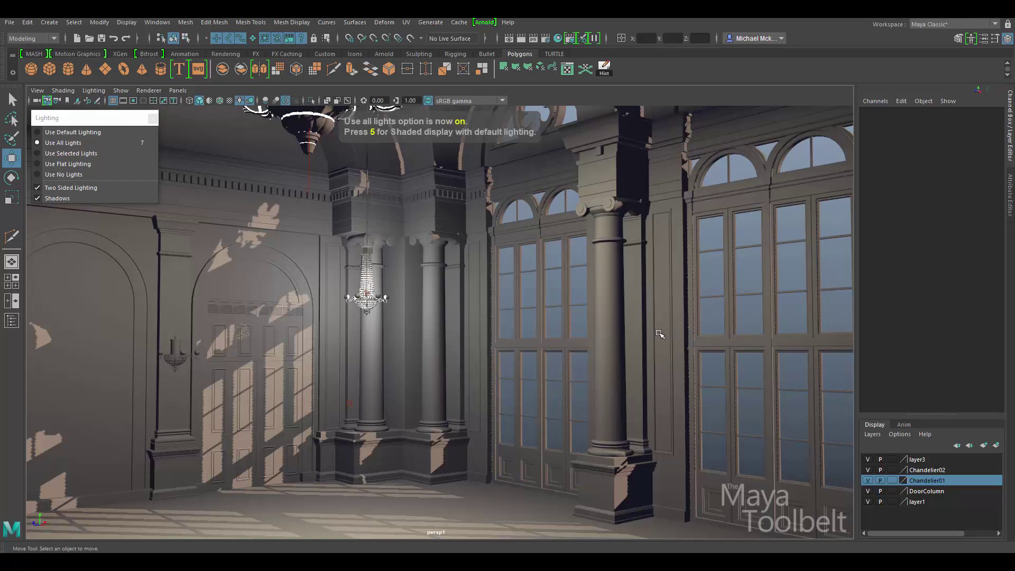
- Switch to Use Selected Lights and preview the corner chandelier's light and the ambient light separately and combined
click(57, 154)
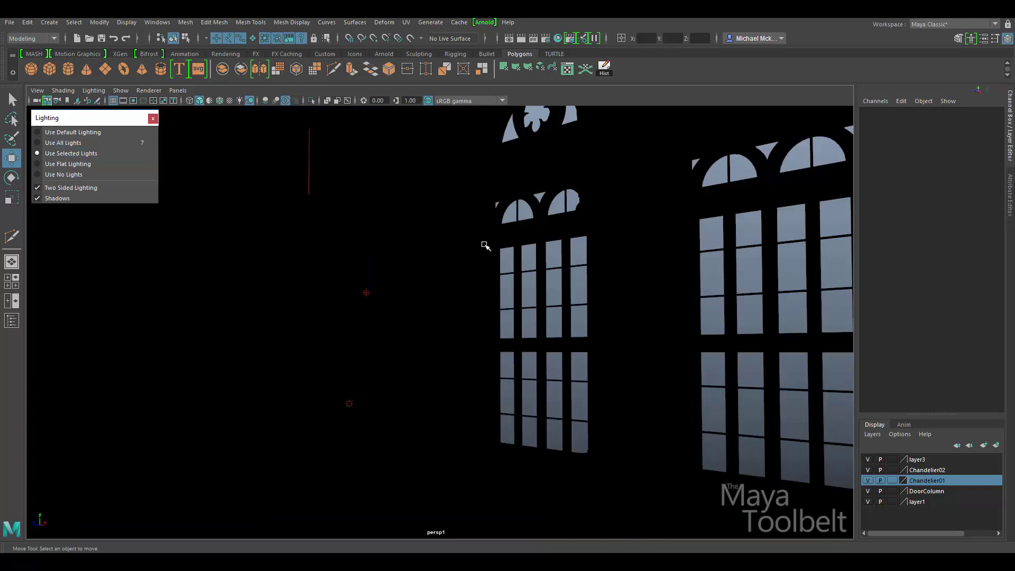
drag(323, 274, 411, 314)
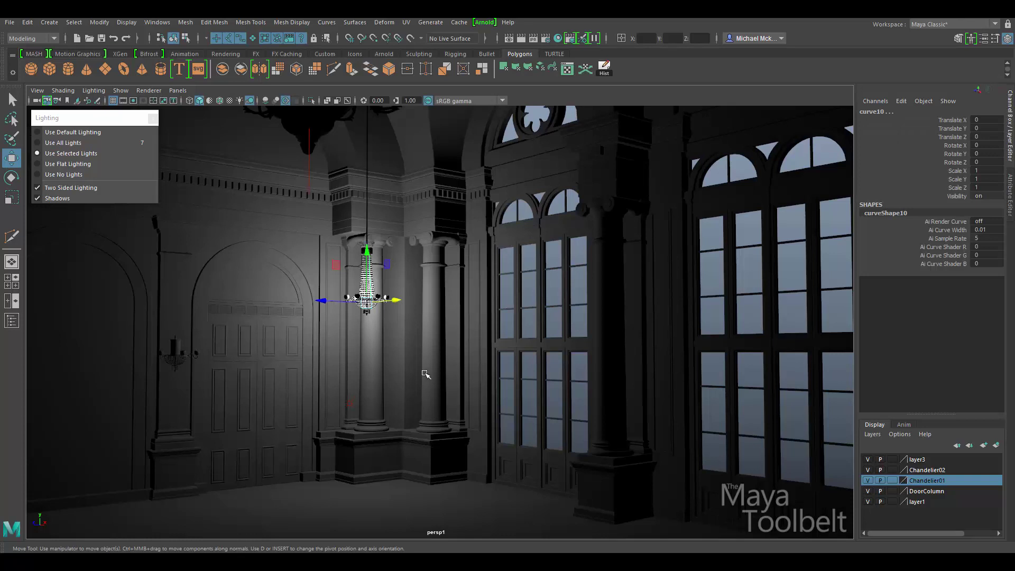
drag(423, 370, 320, 439)
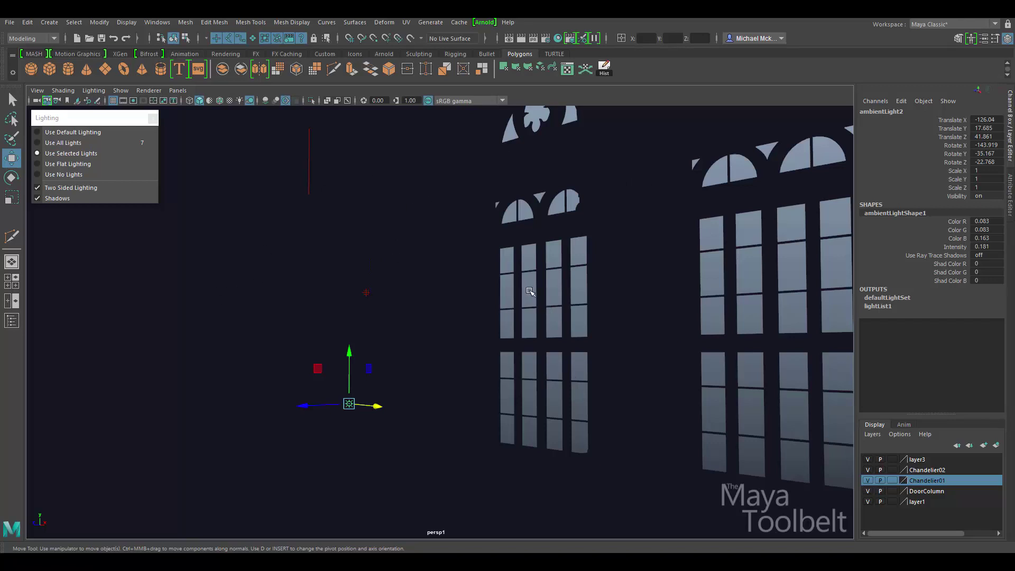
drag(493, 234, 333, 299)
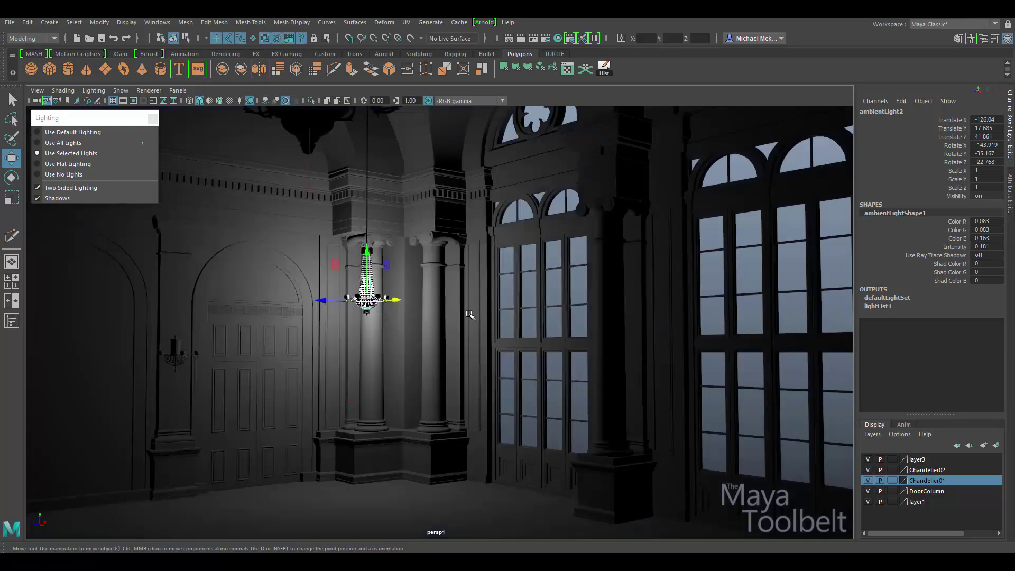
drag(477, 257, 311, 452)
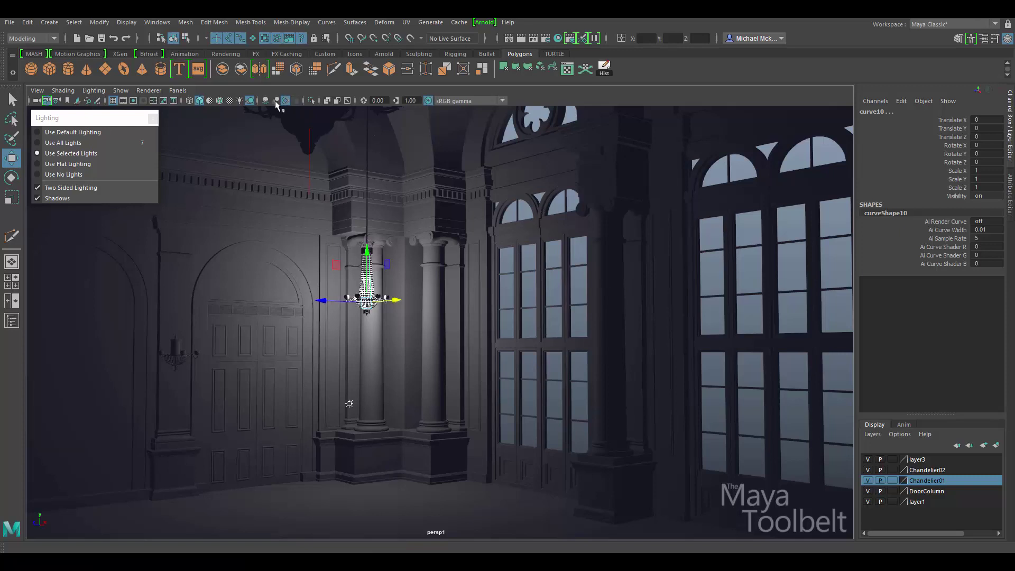
- Return to the persp camera and preview the downward-facing and upward-facing area lights at the large chandelier one at a time
click(178, 91)
mouse_move(204, 101)
click(307, 102)
alt+middle_drag(564, 272, 561, 334)
alt+drag(516, 259, 447, 265)
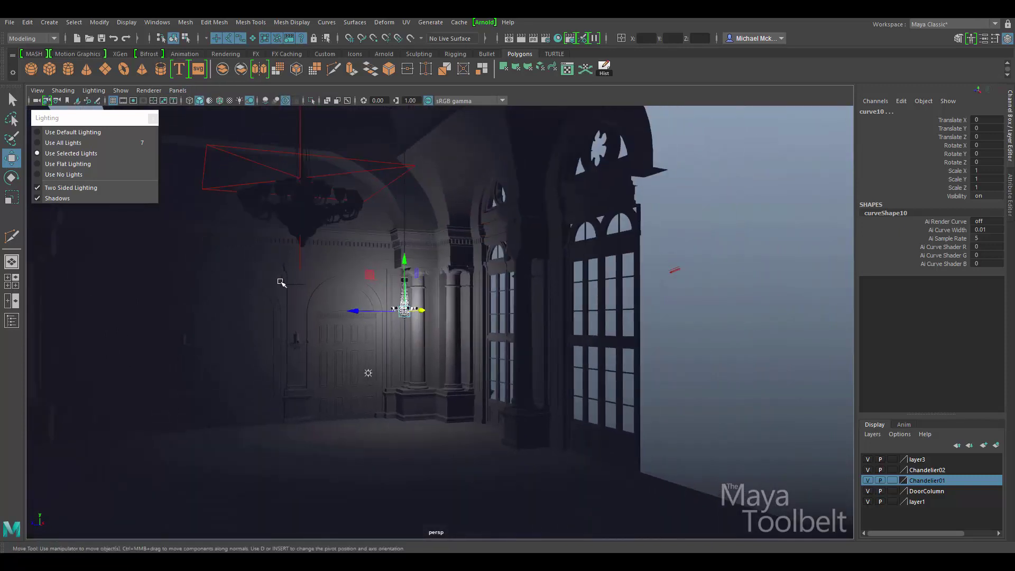
click(359, 160)
alt+drag(353, 133, 382, 164)
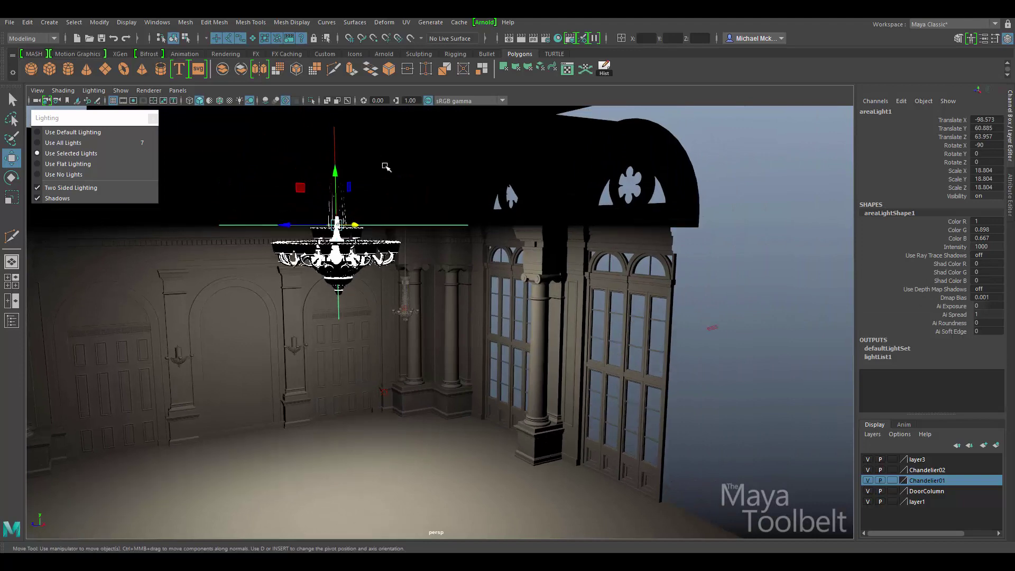
key(Right)
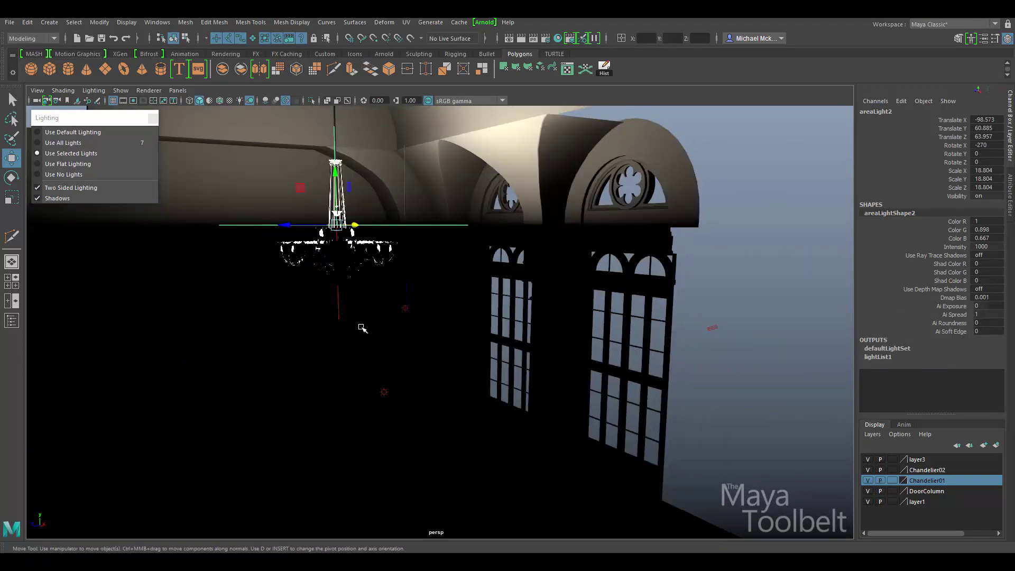
- Select both area lights together and add the corner chandelier's light, the ambient light and the outside directional light to the selection
drag(521, 302, 398, 183)
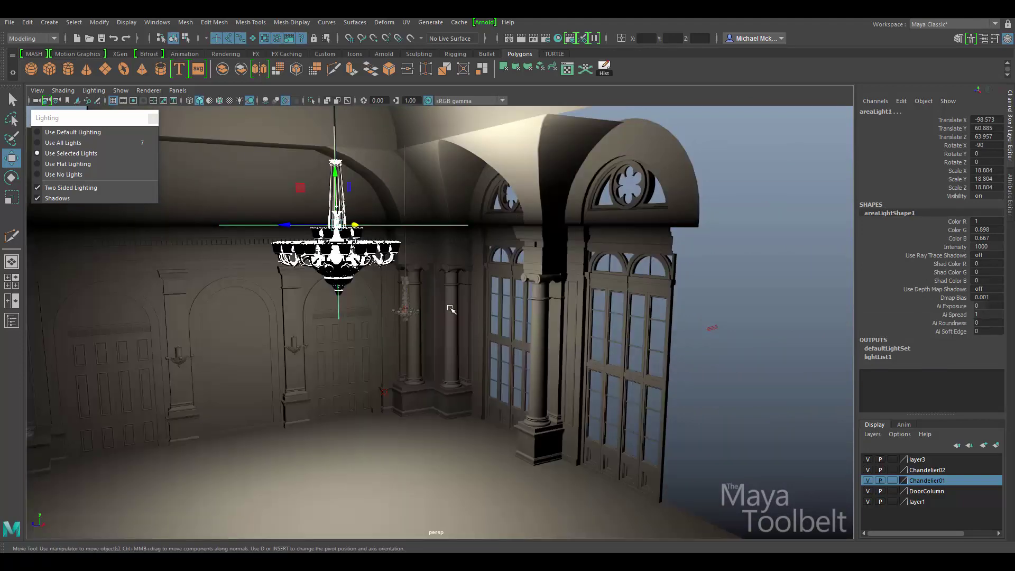
alt+drag(451, 309, 453, 194)
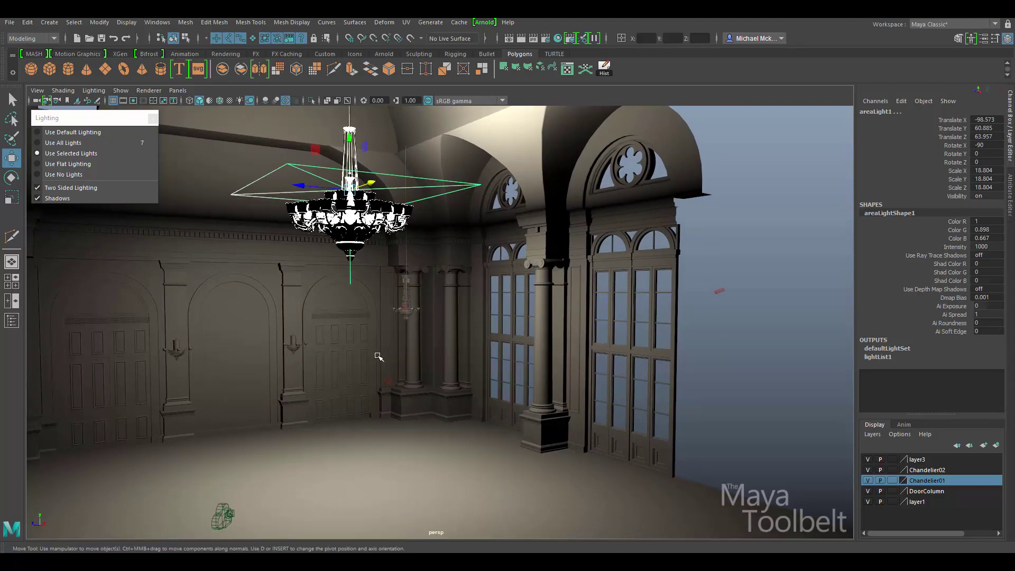
shift+drag(441, 420, 372, 291)
shift+drag(712, 233, 777, 350)
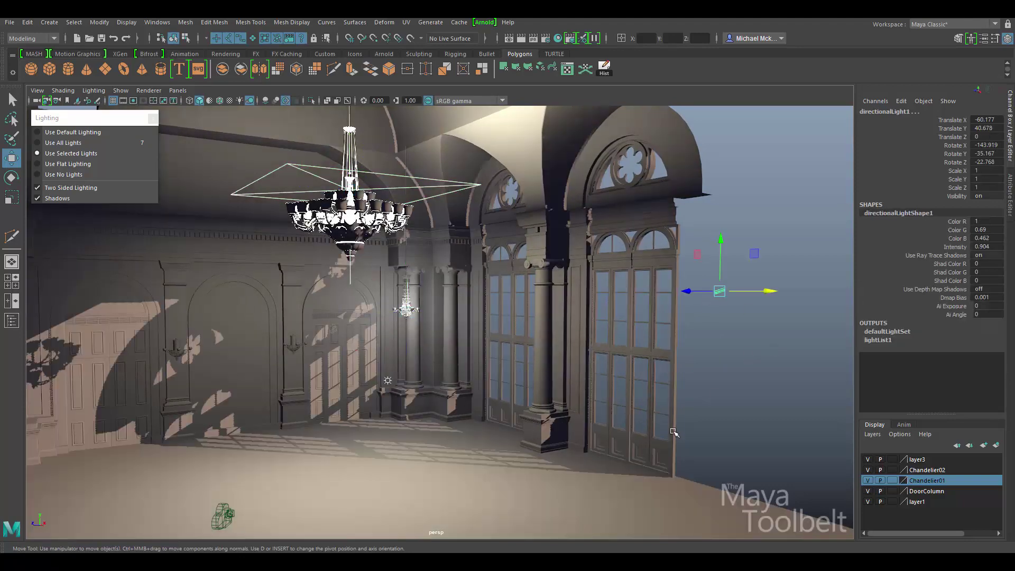
- Clear the light selection and preview the outside directional light on its own
click(709, 356)
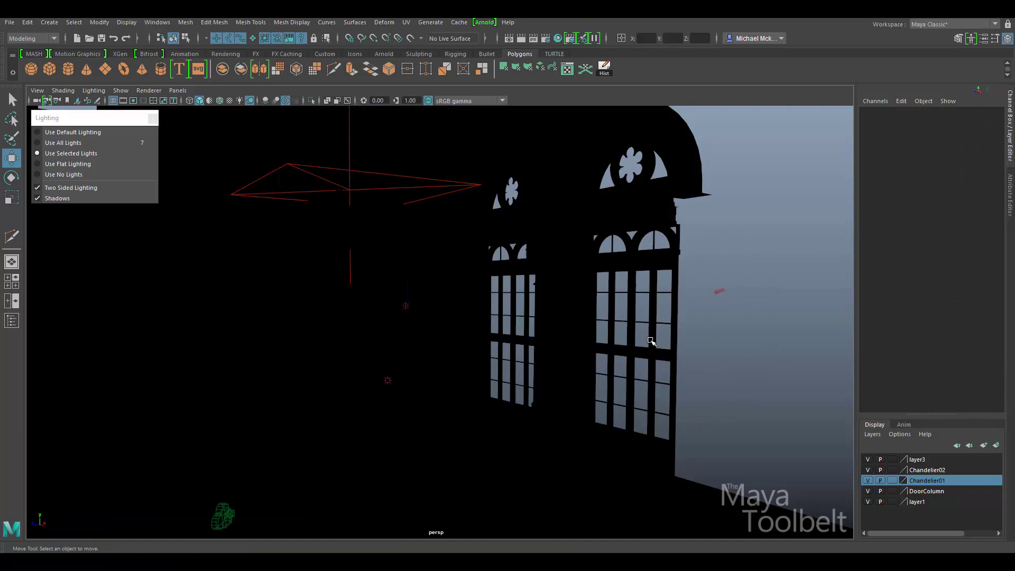
drag(721, 245, 782, 337)
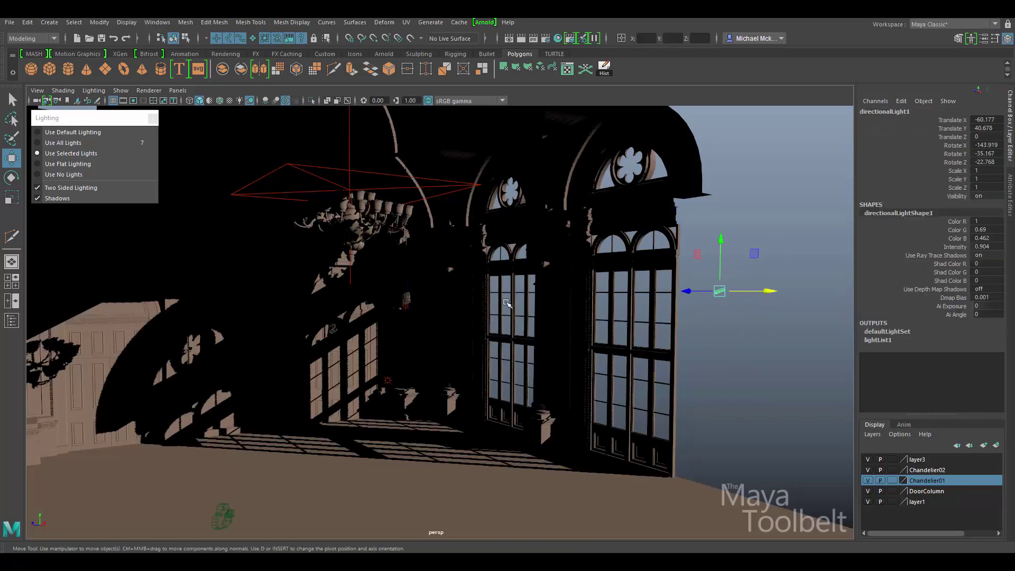
scroll(442, 363, up, 5)
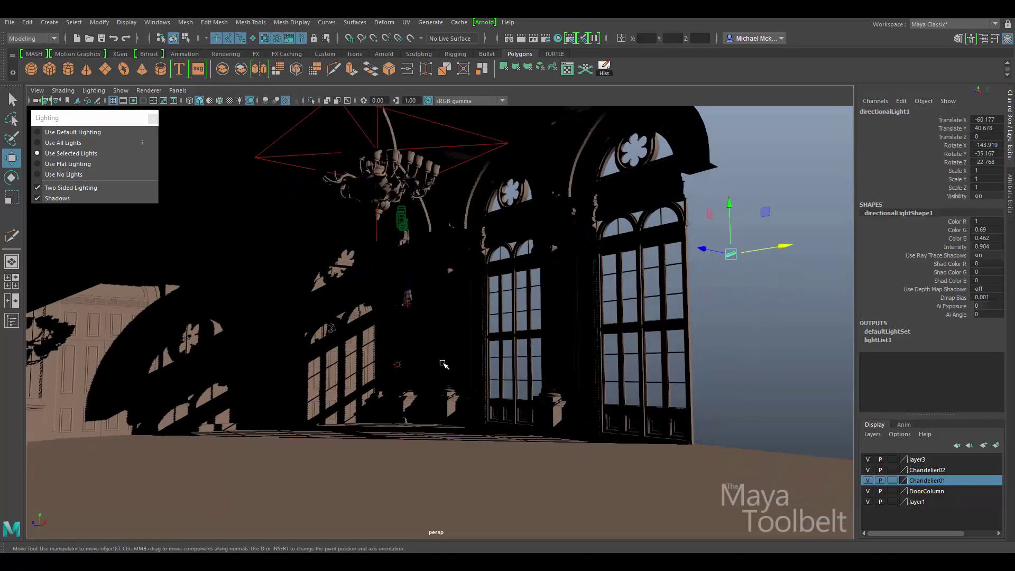
alt+drag(584, 359, 550, 367)
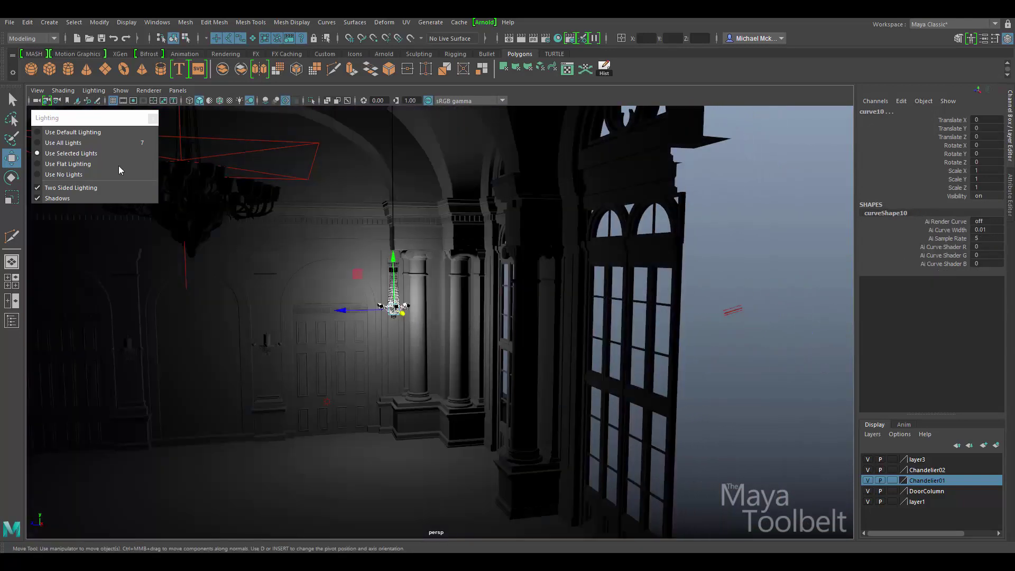
- Compare Use All Lights with Use Selected Lights while the corner chandelier is selected, and switch the viewport to Use Flat Lighting
click(86, 142)
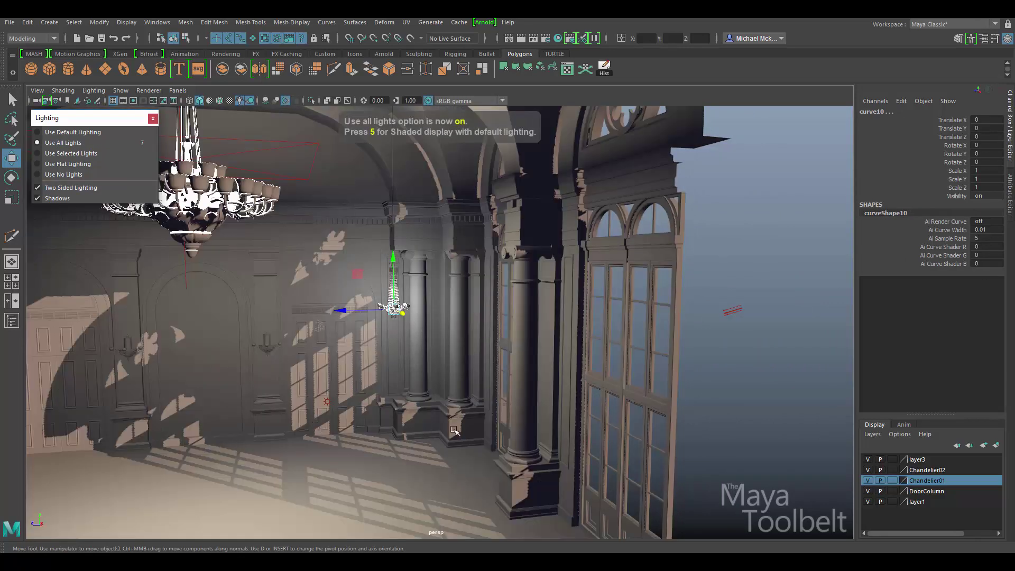
click(83, 154)
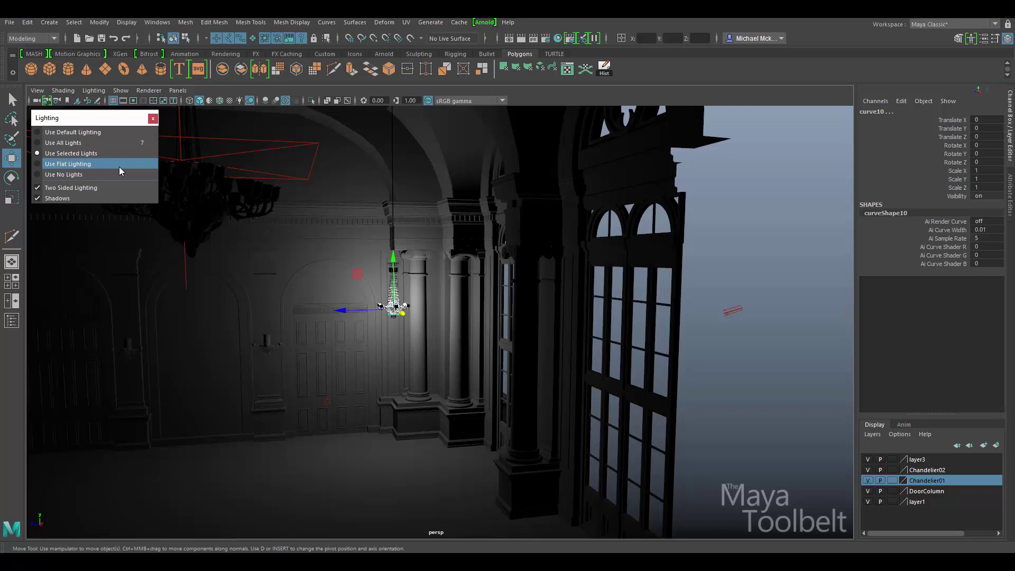
click(92, 167)
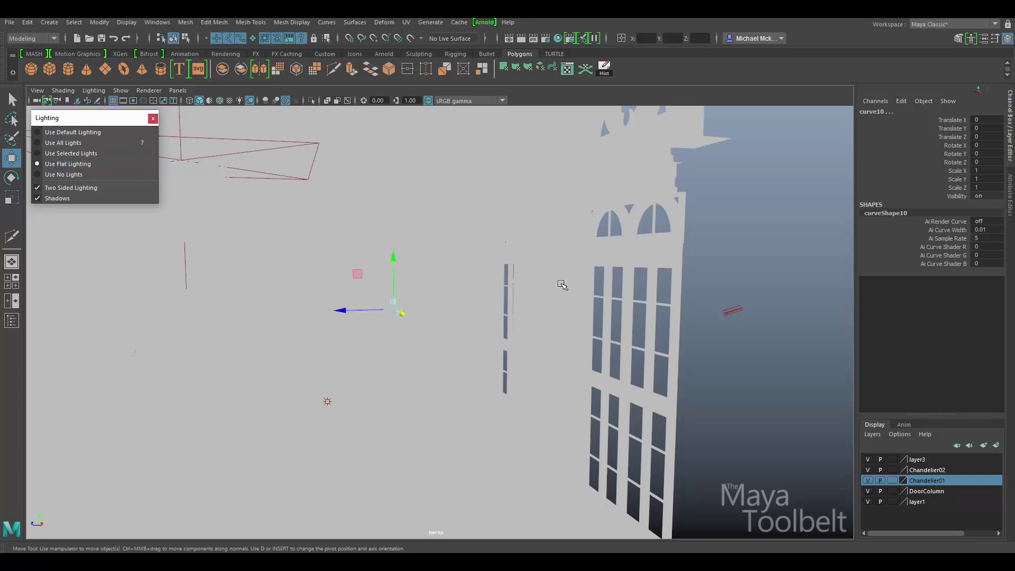
mouse_move(571, 275)
alt+mouse_down()
mouse_move(622, 273)
mouse_move(525, 291)
mouse_move(497, 263)
mouse_move(553, 254)
mouse_move(555, 265)
alt+mouse_up()
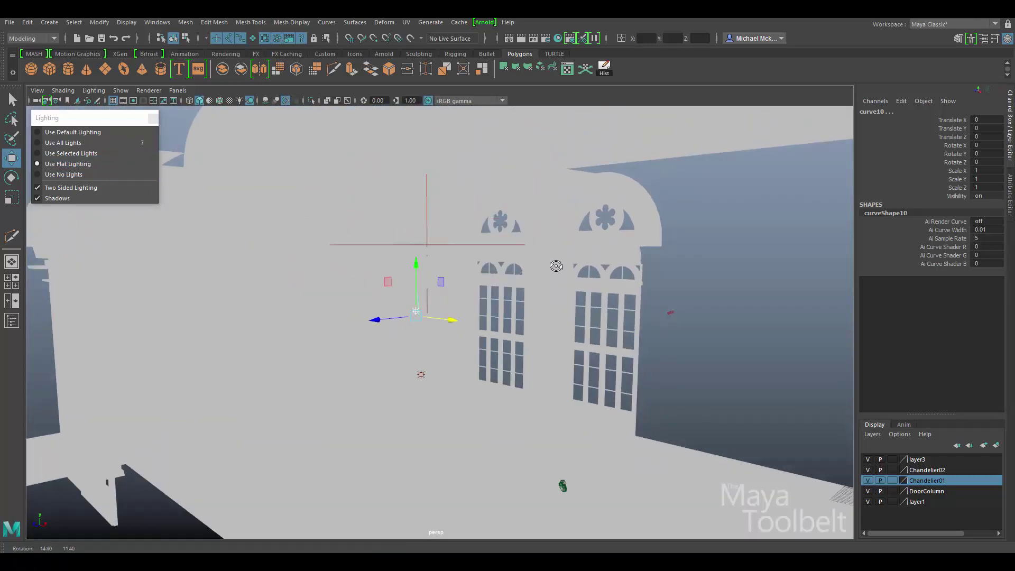
alt+right_drag(515, 281, 588, 293)
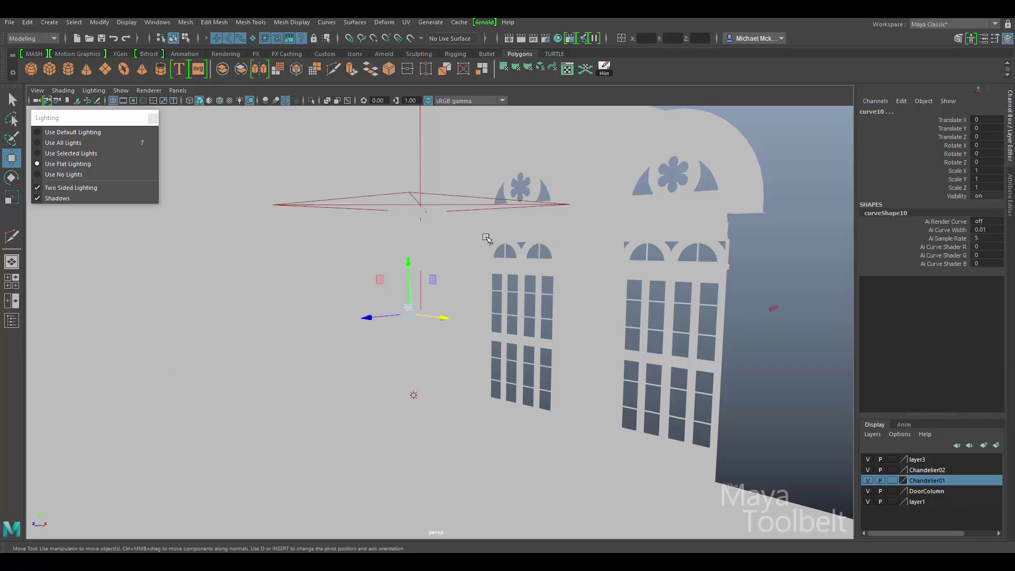
- Overlay the wireframe on the flat-lit room and clear the chandelier selection
click(221, 100)
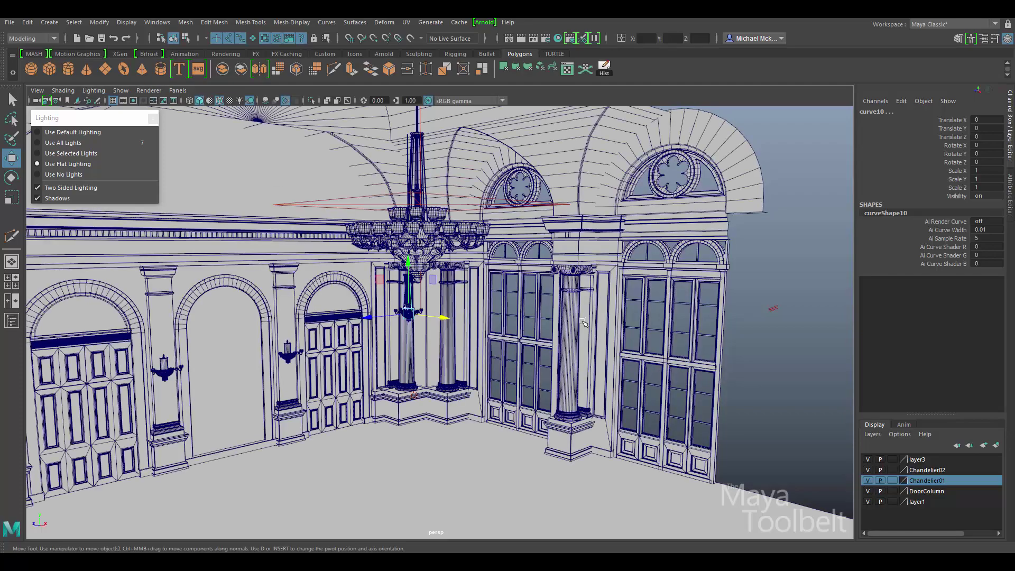
alt+drag(583, 322, 646, 338)
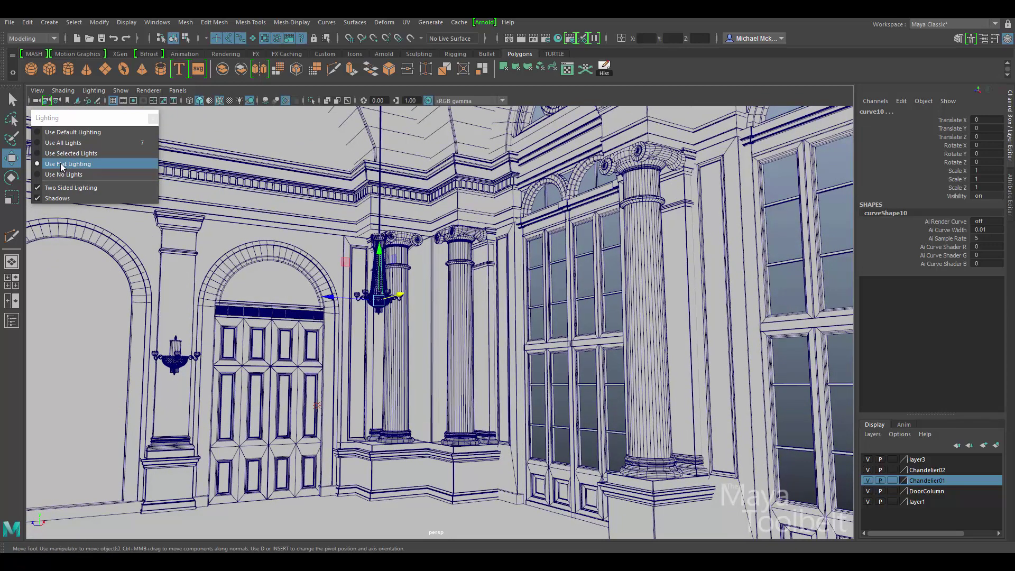
click(559, 281)
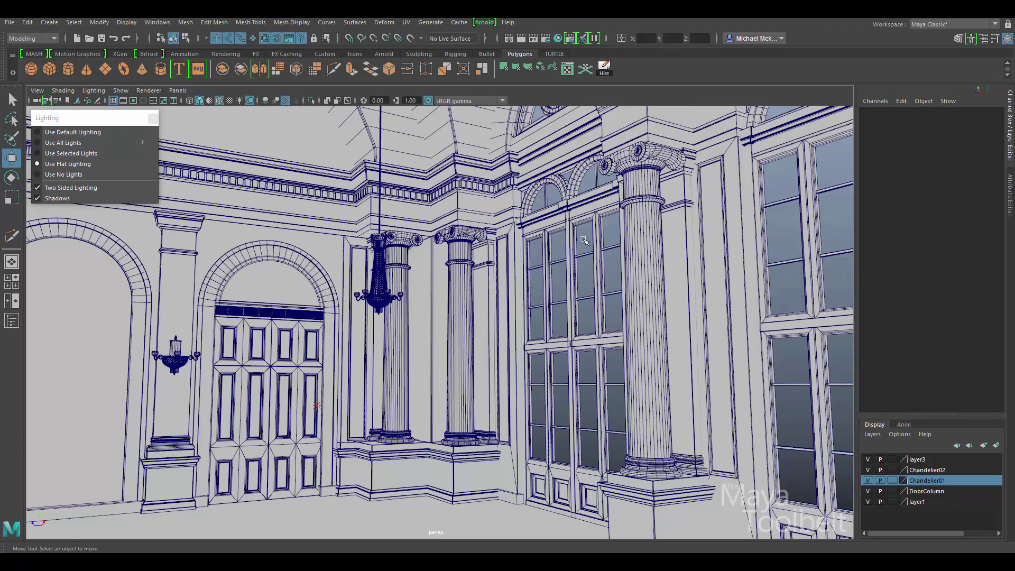
- Preview the textured display under Use Flat Lighting around the tall windows and return to untextured shading
key(6)
alt+middle_drag(672, 303, 486, 386)
alt+drag(516, 325, 523, 321)
alt+middle_drag(523, 322, 584, 318)
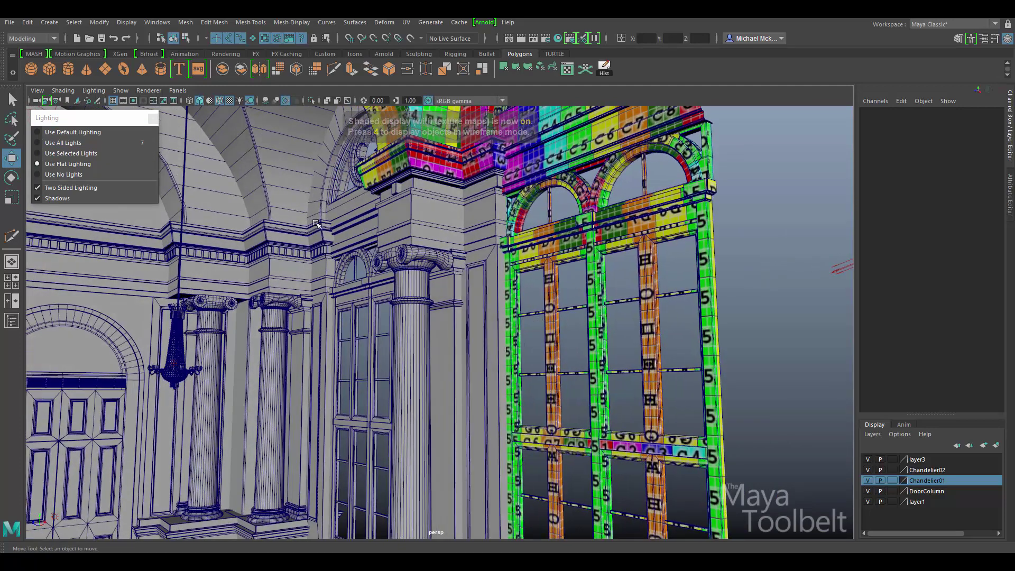
click(74, 164)
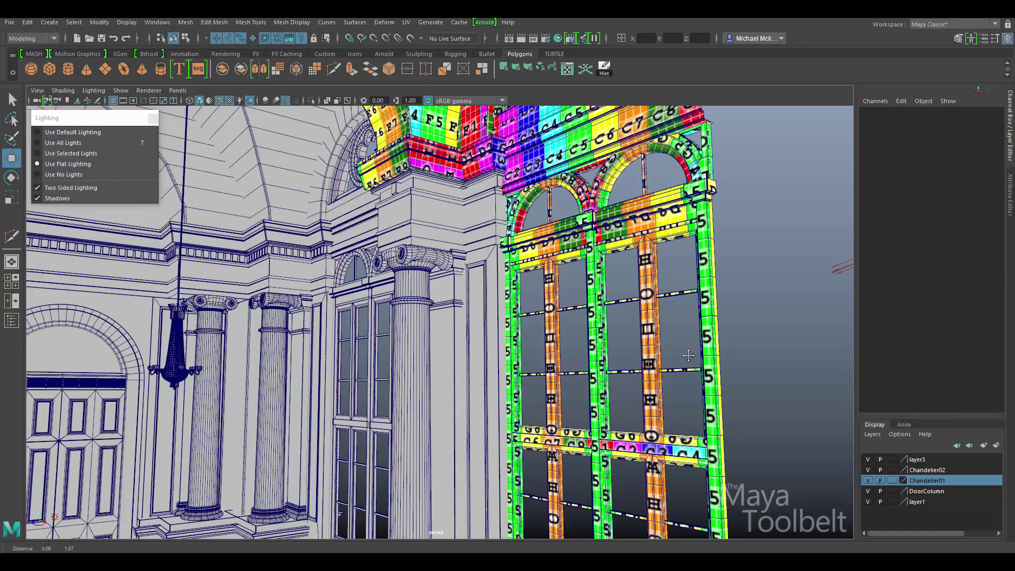
alt+middle_drag(698, 299, 713, 404)
alt+drag(715, 408, 712, 284)
alt+right_drag(712, 285, 725, 328)
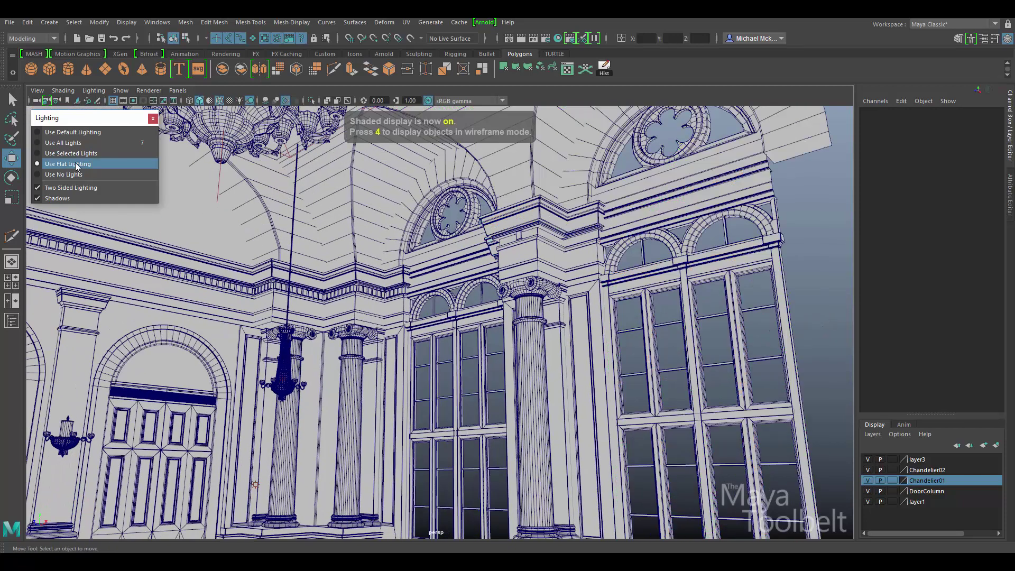
- Turn off the wireframe overlay and inspect the room with Use No Lights
click(220, 101)
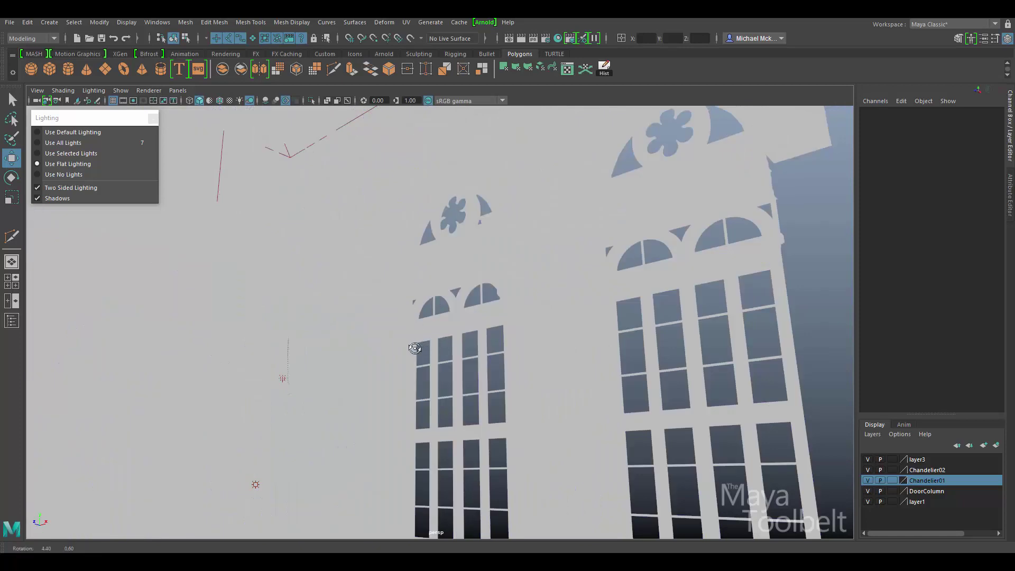
alt+drag(441, 347, 421, 353)
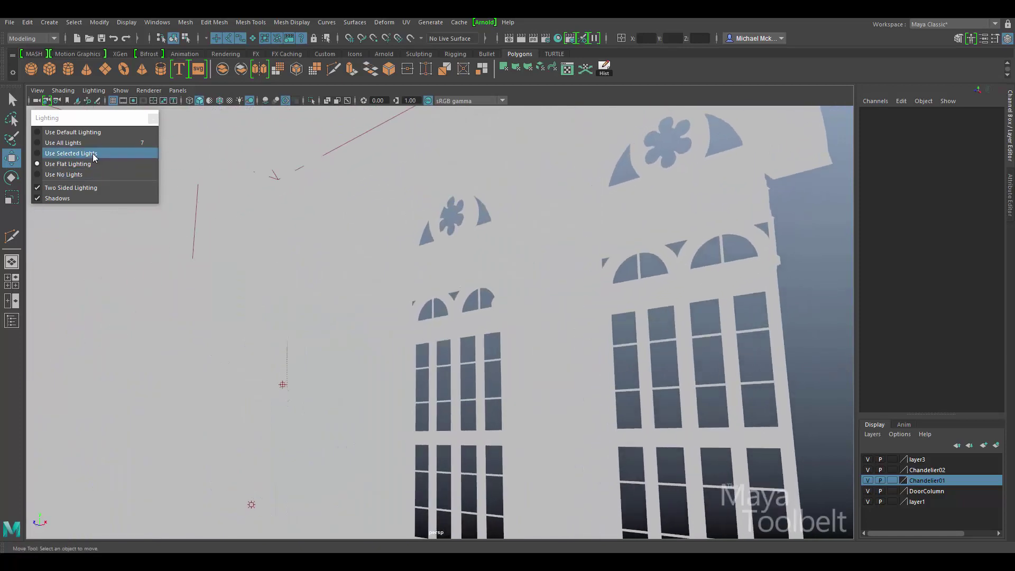
click(62, 177)
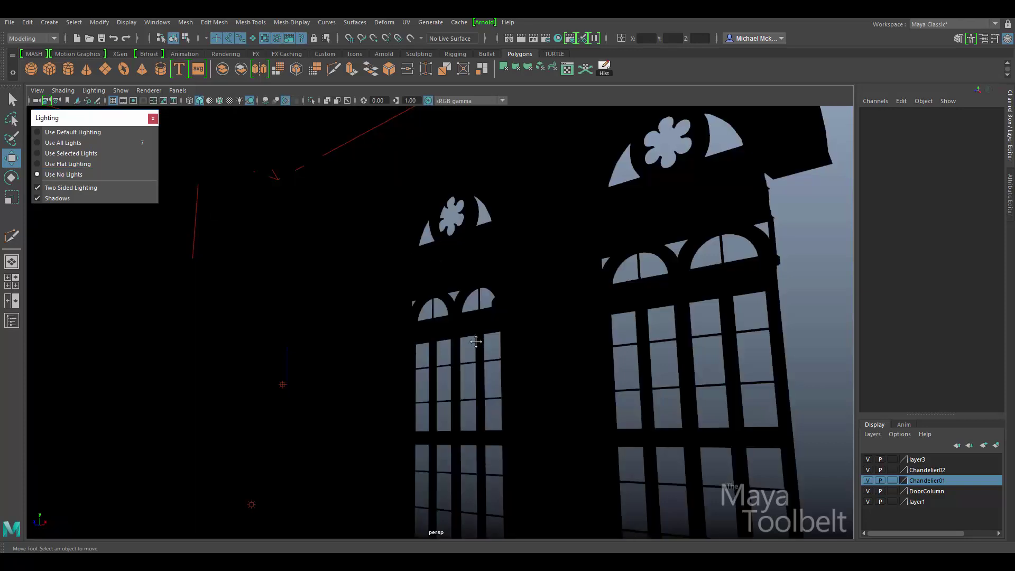
alt+drag(476, 341, 632, 279)
alt+middle_drag(631, 279, 636, 281)
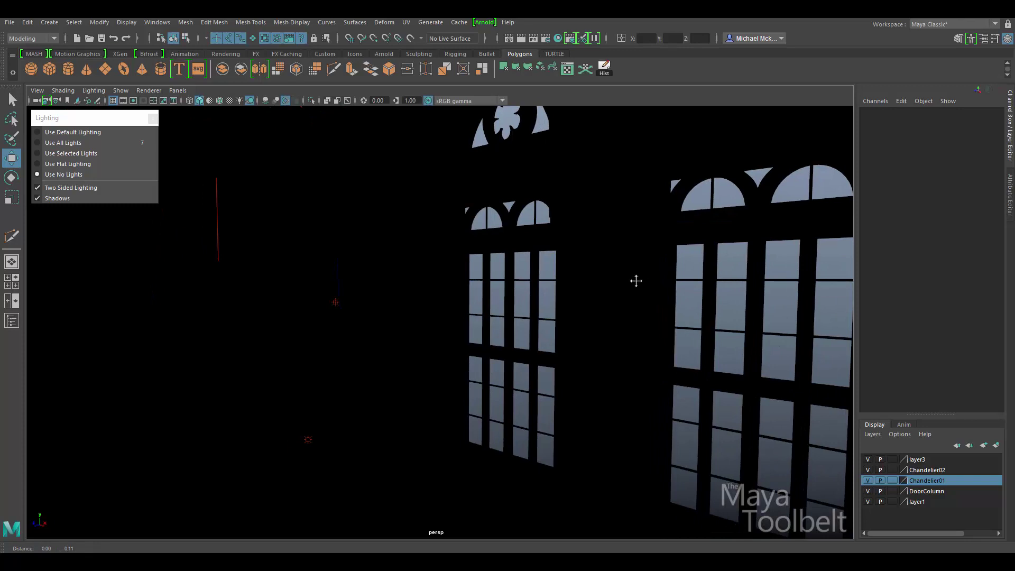
alt+drag(636, 281, 537, 289)
alt+drag(445, 302, 402, 317)
scroll(498, 308, up, 4)
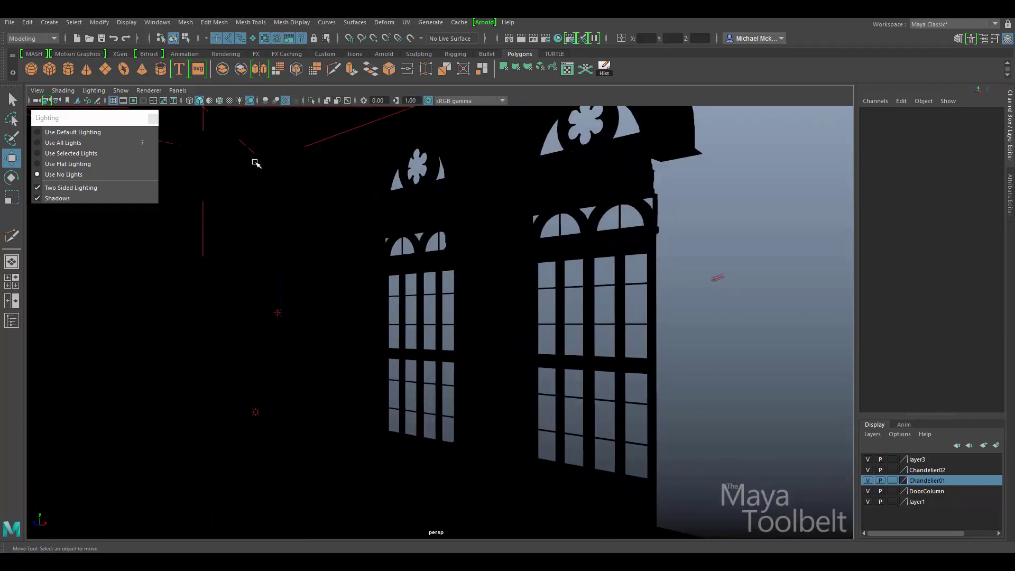
- Cycle through default, all, selected, flat and no-lights modes, selecting the corner chandelier for the selected-lights preview, and finish on Use All Lights
click(71, 133)
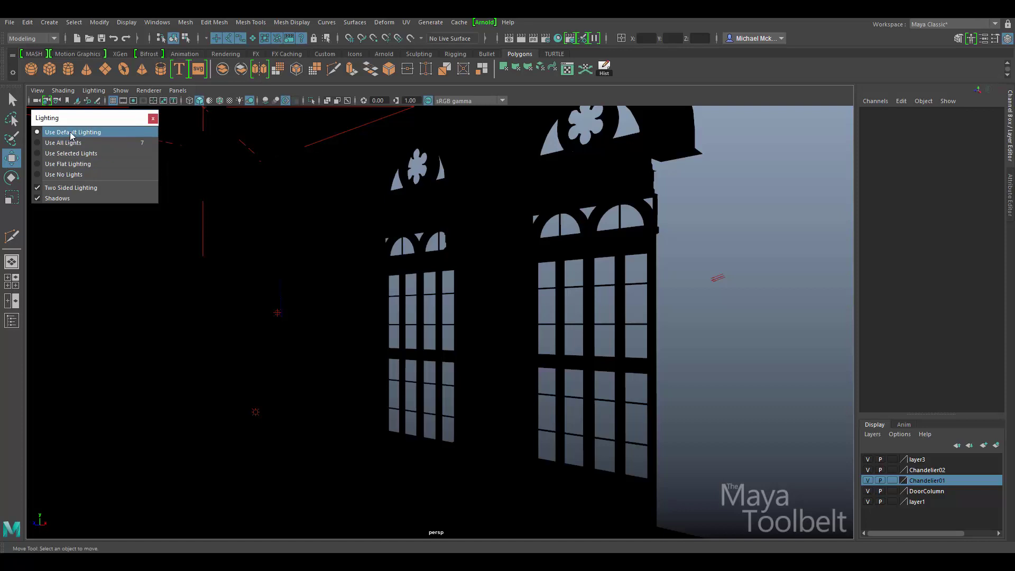
click(66, 143)
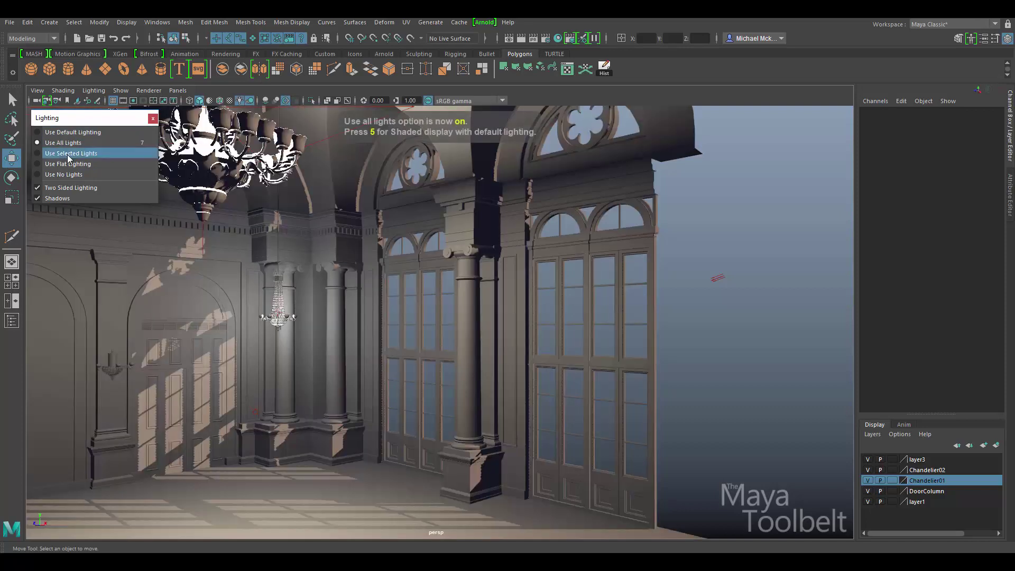
click(67, 154)
click(236, 331)
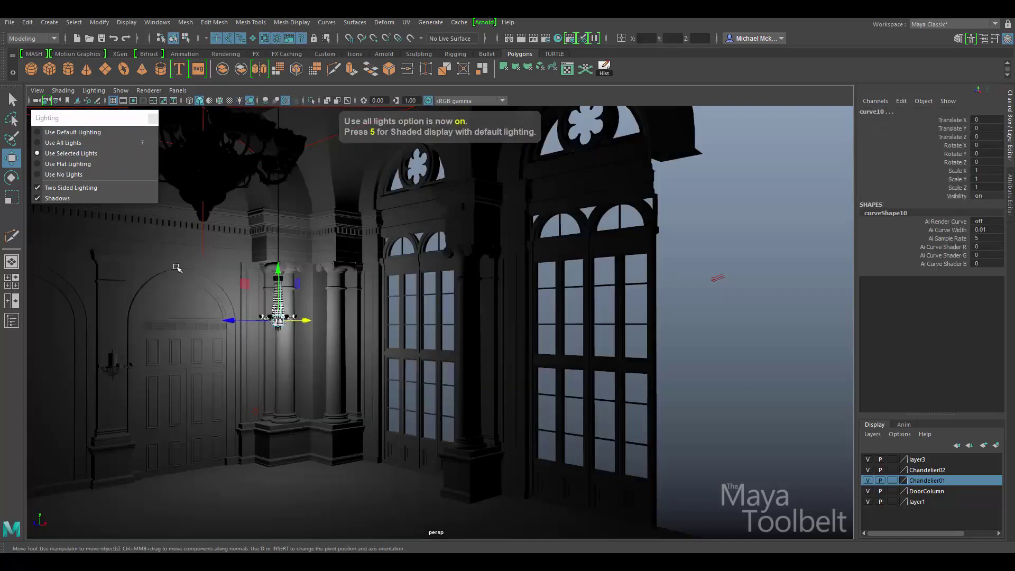
click(66, 165)
click(61, 175)
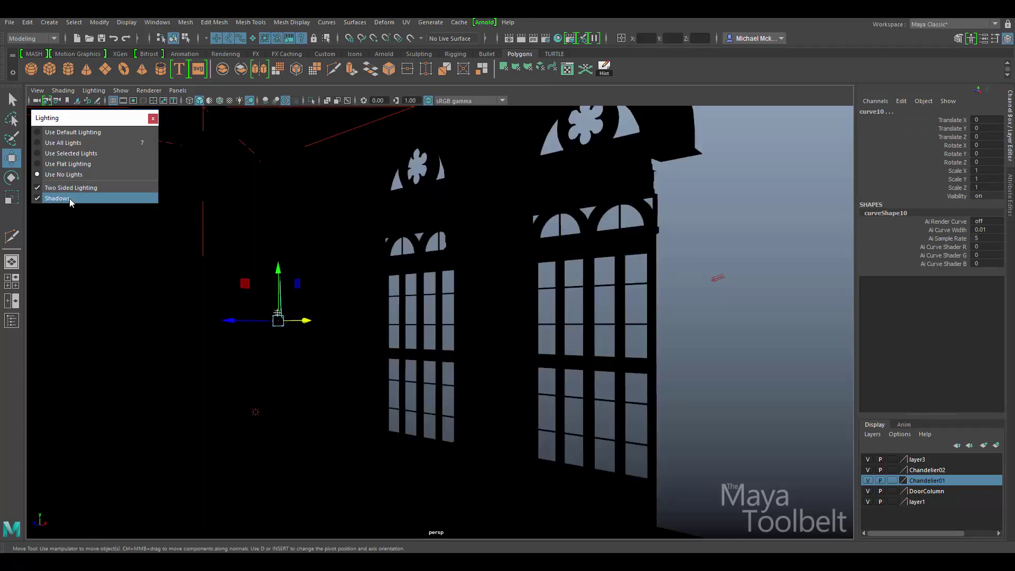
click(75, 145)
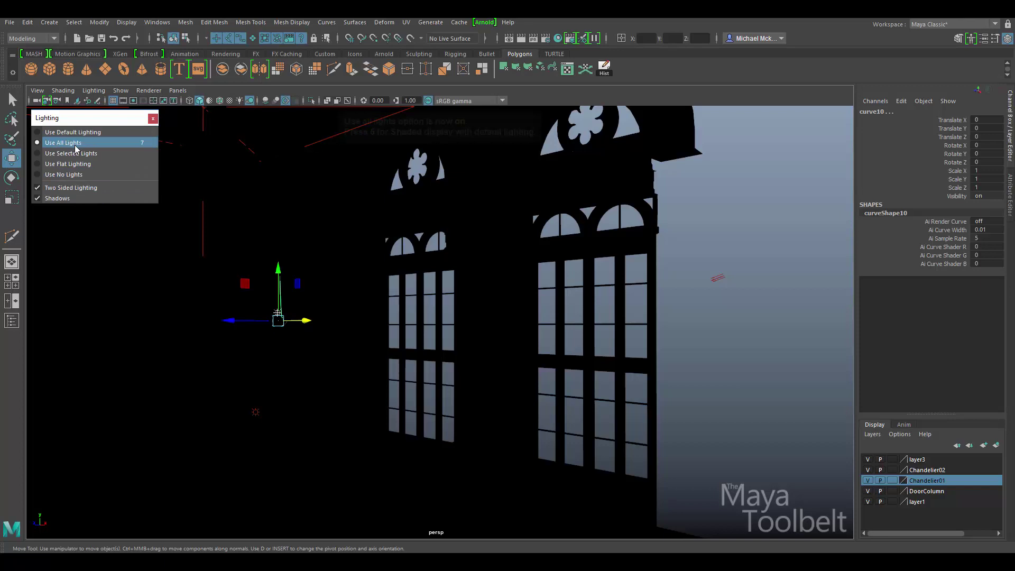
- Switch to the persp1 camera and compare the room with shadows off and back on
click(178, 90)
mouse_move(241, 103)
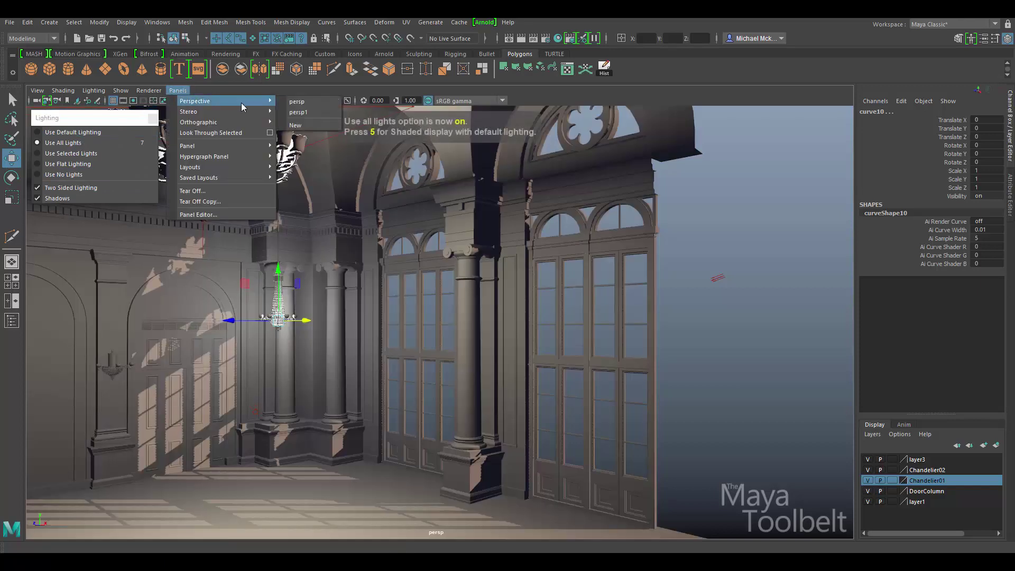
click(299, 113)
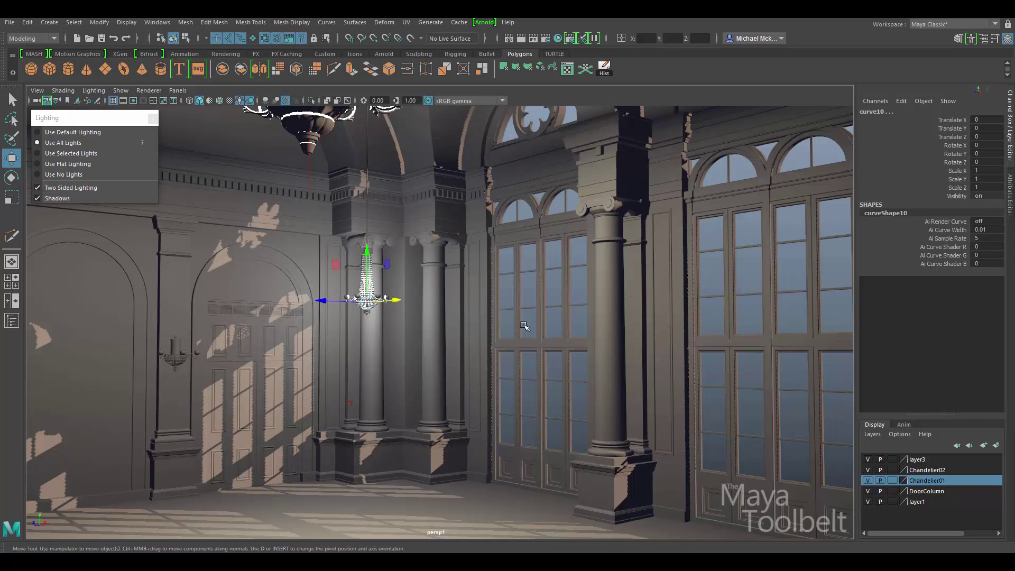
click(61, 199)
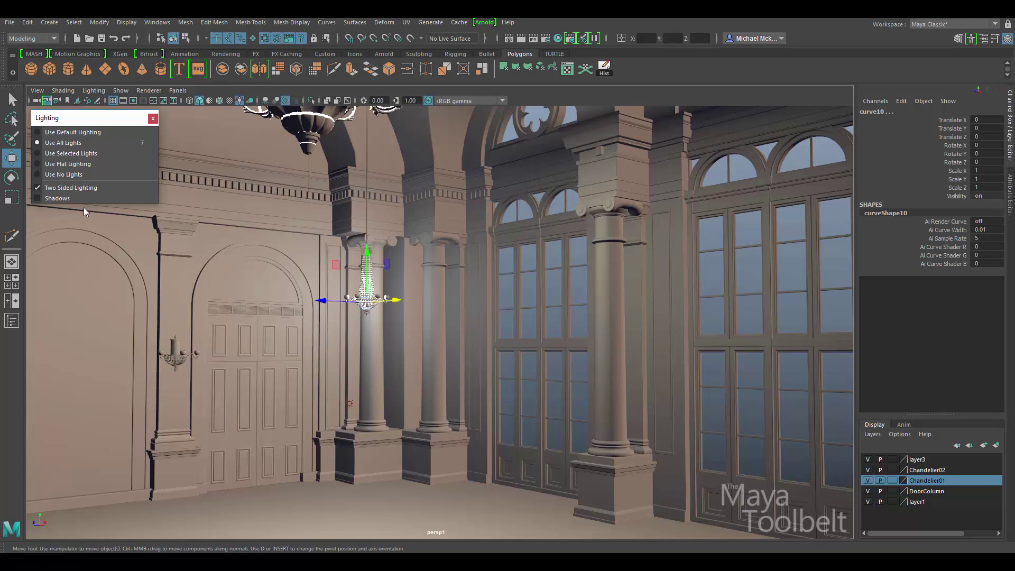
click(62, 198)
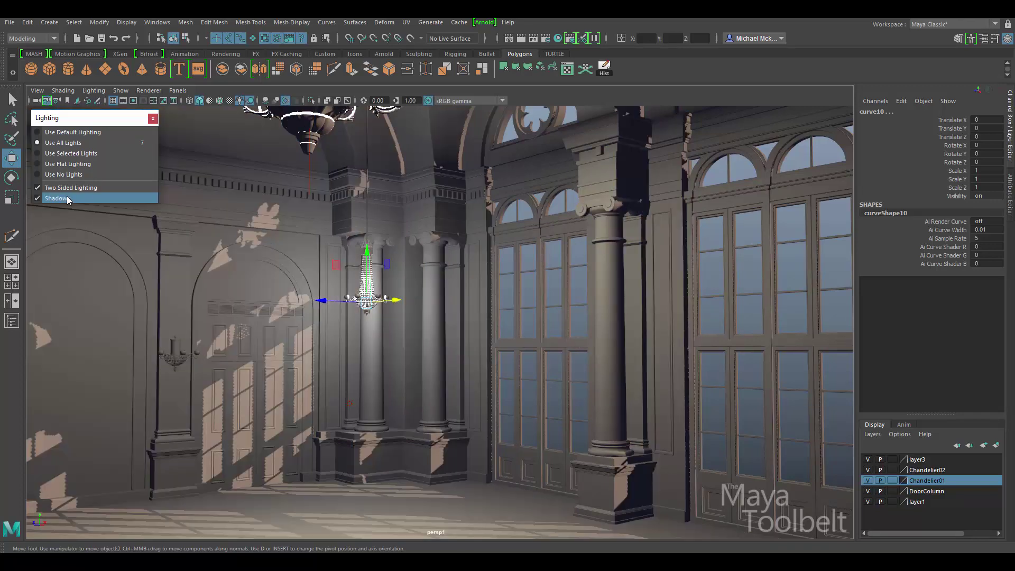
- Return to the persp camera and examine the lighting and shadows around the door, corner columns and large chandelier
click(178, 90)
mouse_move(231, 102)
click(299, 101)
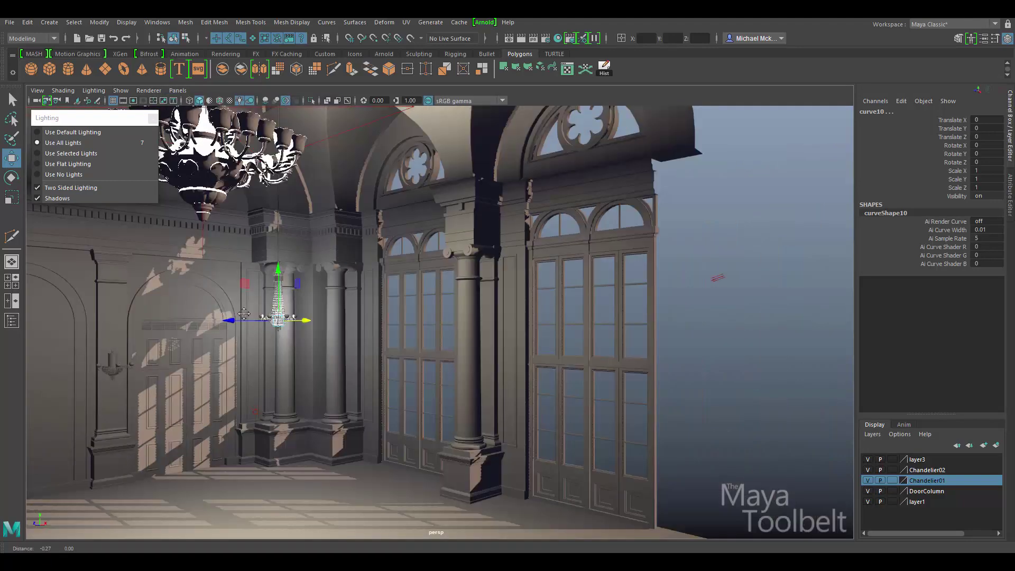
alt+drag(306, 230, 285, 287)
alt+right_drag(285, 287, 793, 386)
alt+middle_drag(444, 295, 528, 285)
alt+right_drag(528, 285, 211, 304)
alt+middle_drag(501, 277, 542, 381)
alt+right_drag(433, 328, 363, 320)
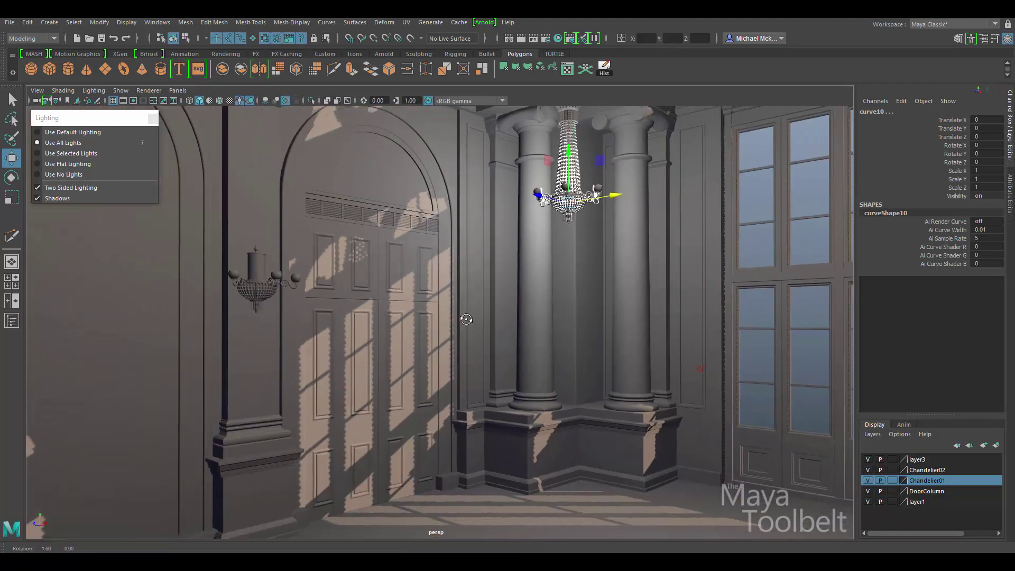
mouse_move(466, 320)
alt+mouse_down()
mouse_move(440, 327)
mouse_move(465, 341)
mouse_move(468, 316)
alt+mouse_up()
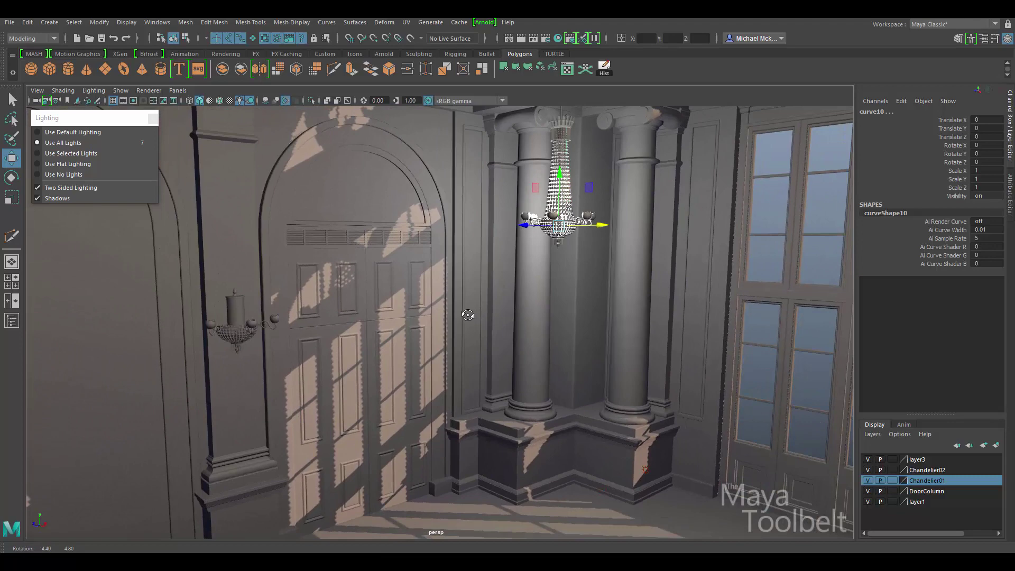
alt+drag(524, 350, 518, 329)
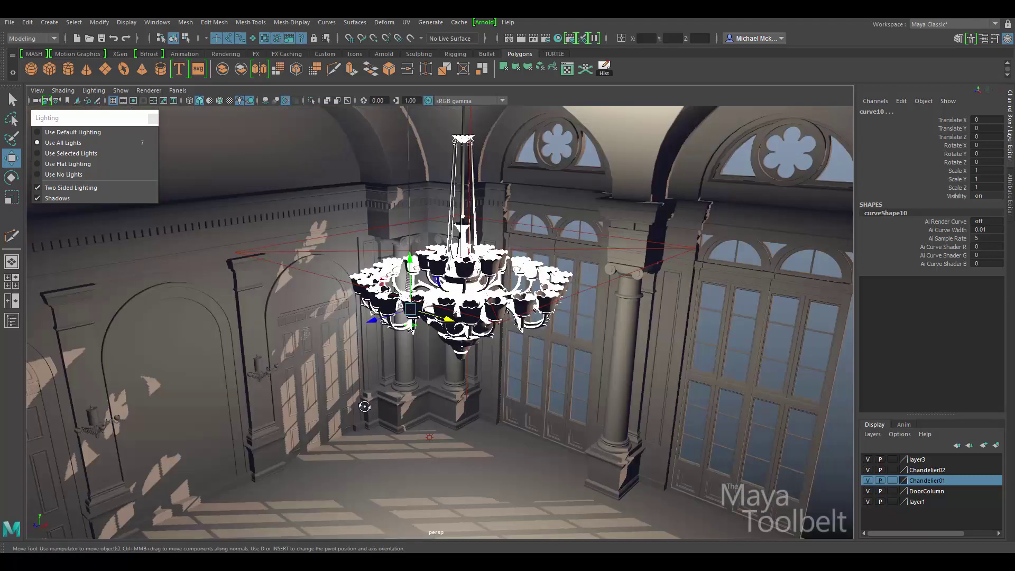
alt+drag(365, 406, 352, 393)
alt+middle_drag(352, 393, 360, 355)
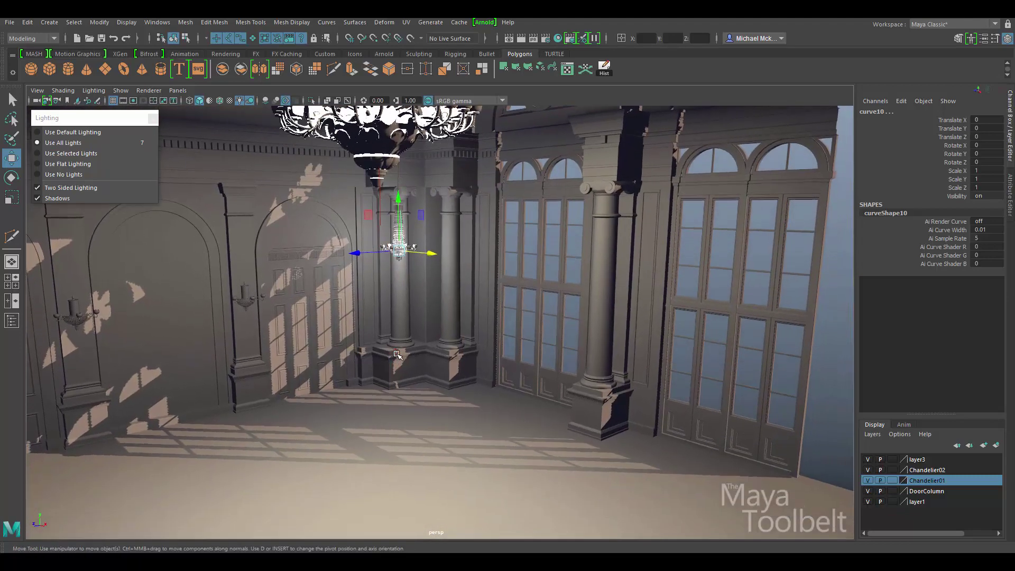
alt+right_drag(397, 355, 494, 373)
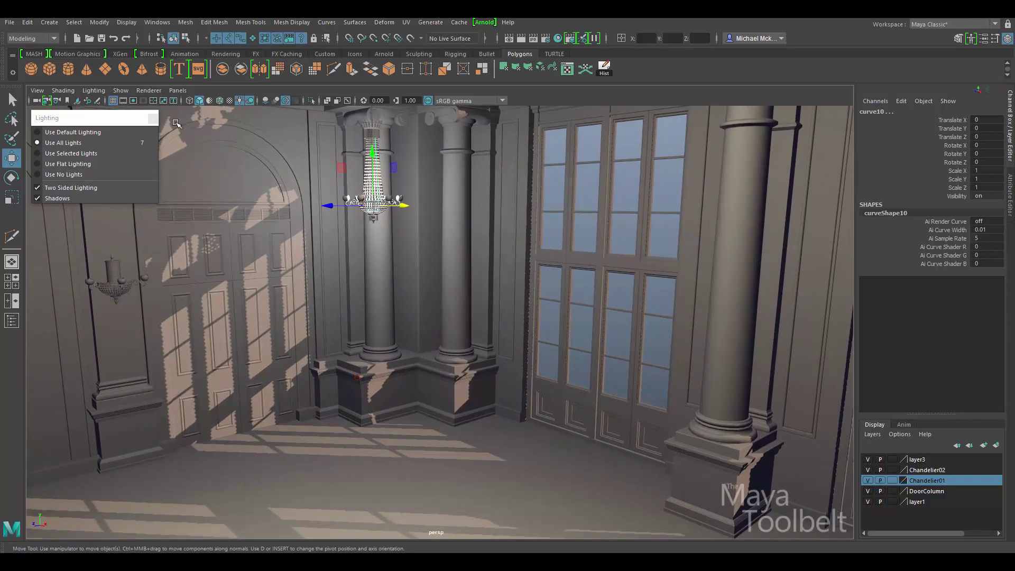
- Frame the upper windows and vaults, and compare the interior with Two Sided Lighting off and on, leaving it off
alt+drag(498, 281, 492, 309)
alt+middle_drag(492, 309, 458, 380)
alt+middle_drag(497, 349, 526, 338)
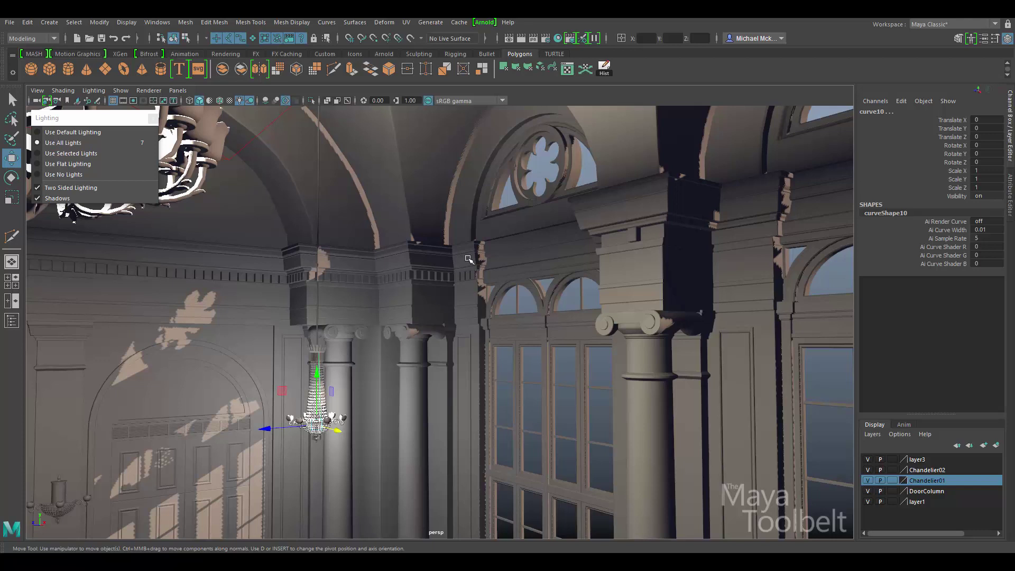
click(71, 189)
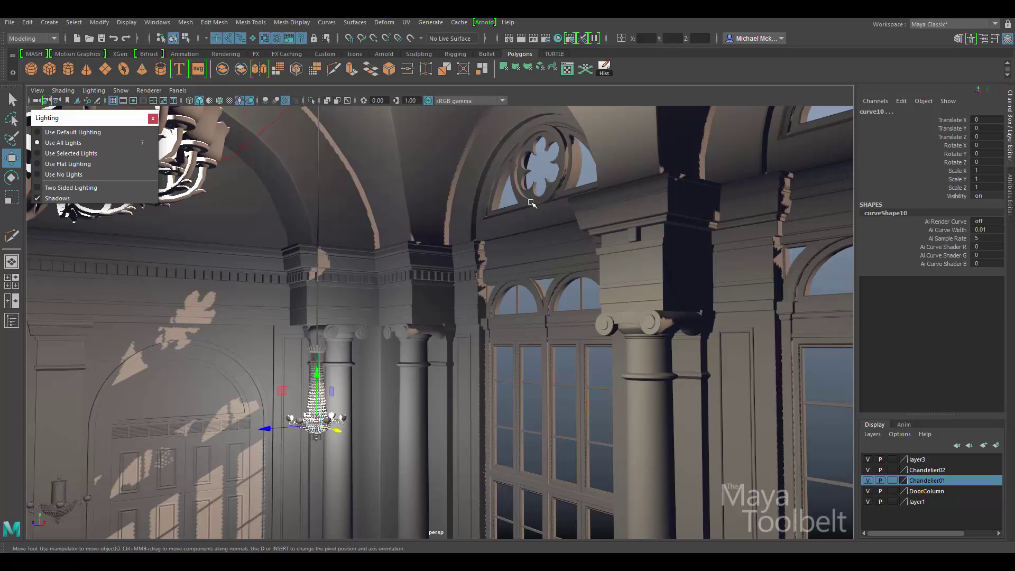
click(93, 187)
click(94, 189)
- Examine the exterior arches with Two Sided Lighting off, and turn Two Sided Lighting on for comparison
alt+drag(608, 287, 398, 315)
alt+middle_drag(398, 314, 606, 330)
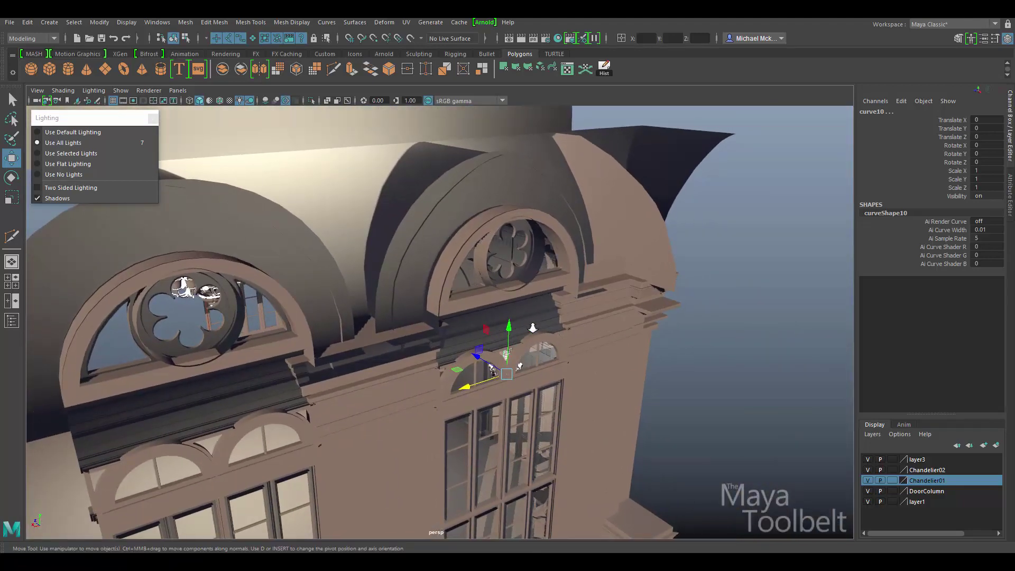
alt+drag(533, 327, 545, 329)
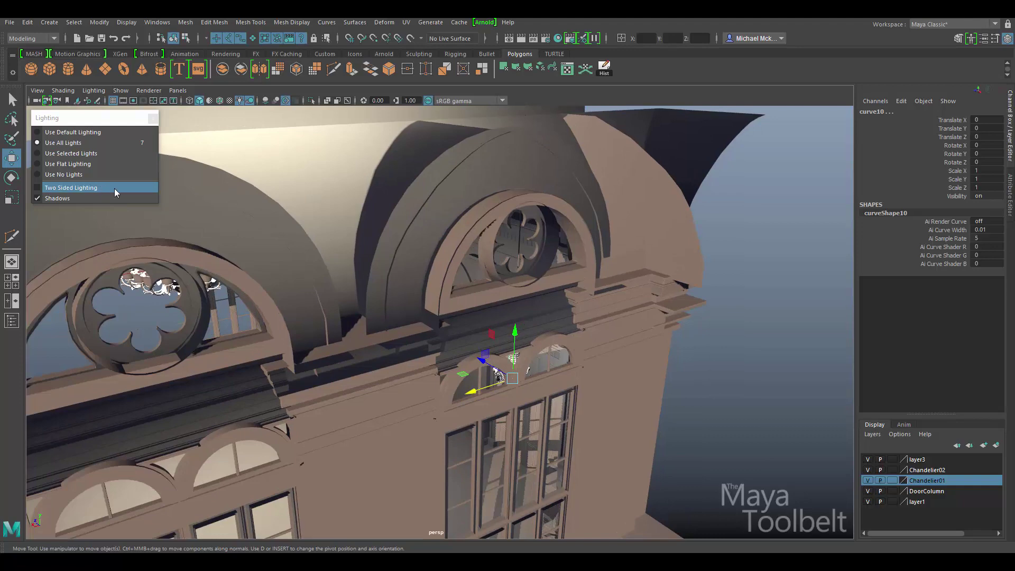
alt+drag(415, 236, 444, 238)
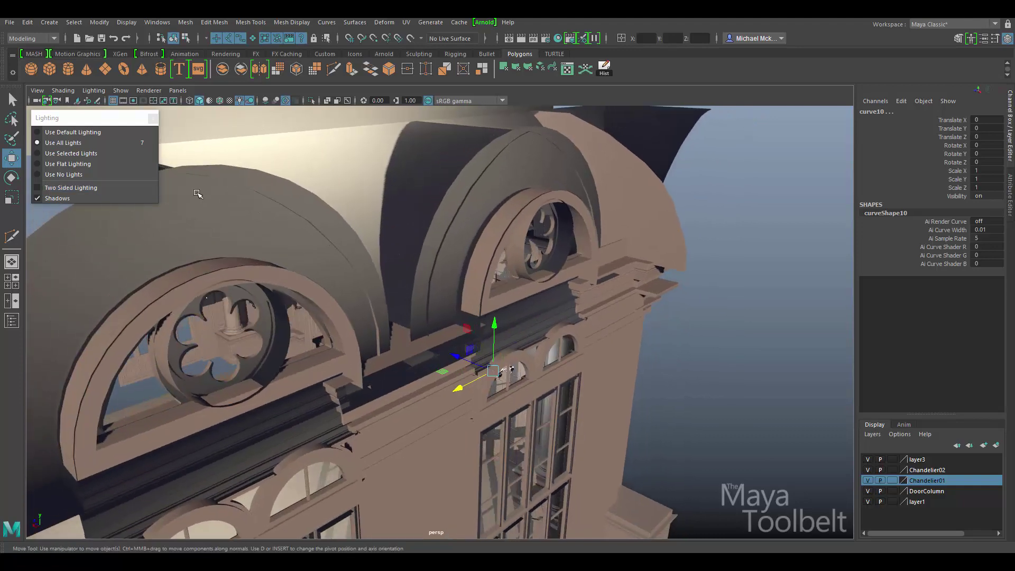
click(96, 189)
- Inspect the building's exterior roof and arches with two-sided lighting, selecting the roof piece and the large arch surround around the round window
alt+right_drag(606, 245, 519, 256)
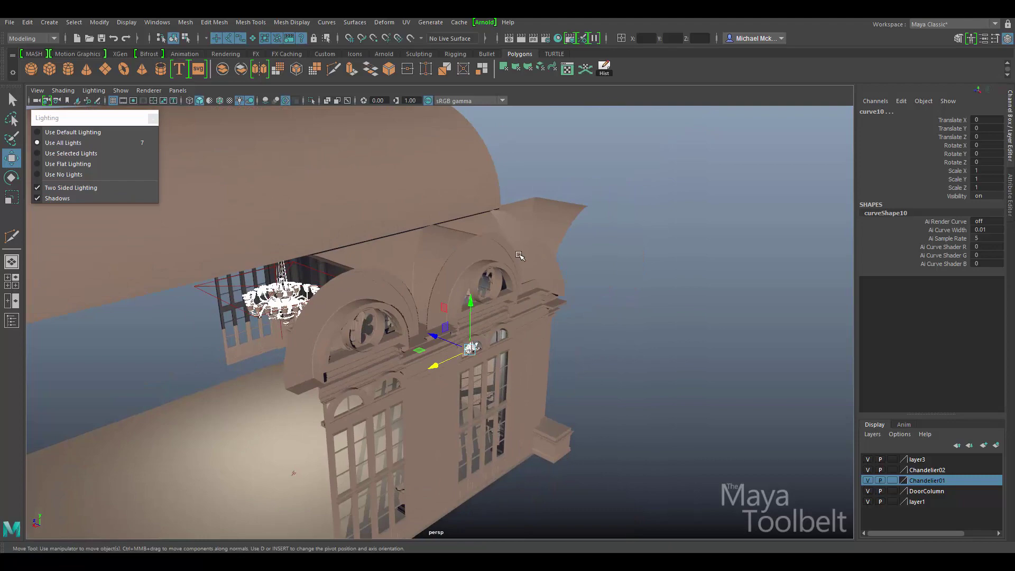
alt+drag(518, 256, 426, 260)
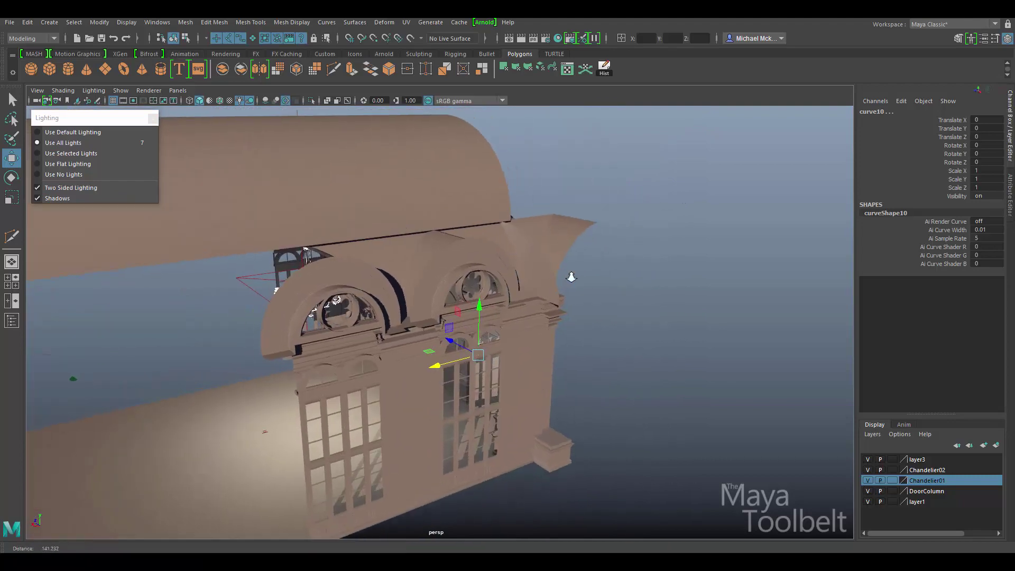
alt+right_drag(571, 276, 650, 272)
click(500, 202)
alt+drag(396, 265, 512, 200)
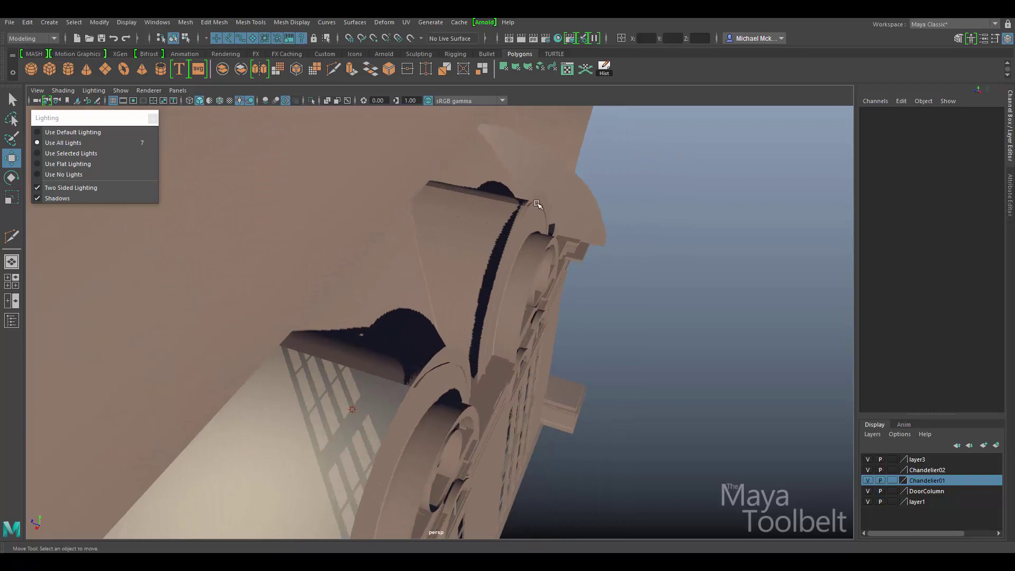
click(537, 204)
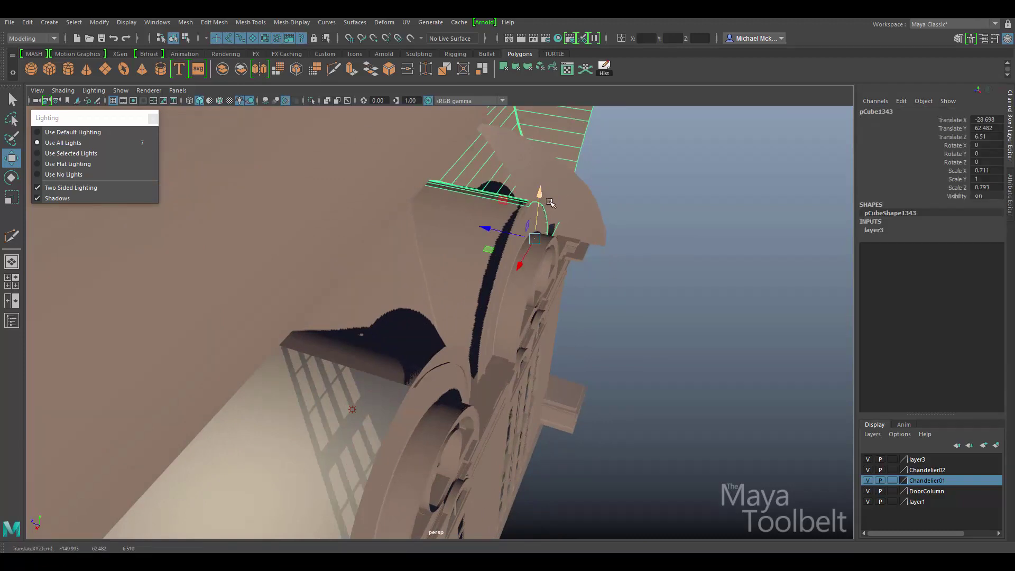
alt+drag(501, 279, 422, 294)
click(521, 228)
alt+drag(587, 339, 541, 342)
alt+right_drag(491, 317, 525, 309)
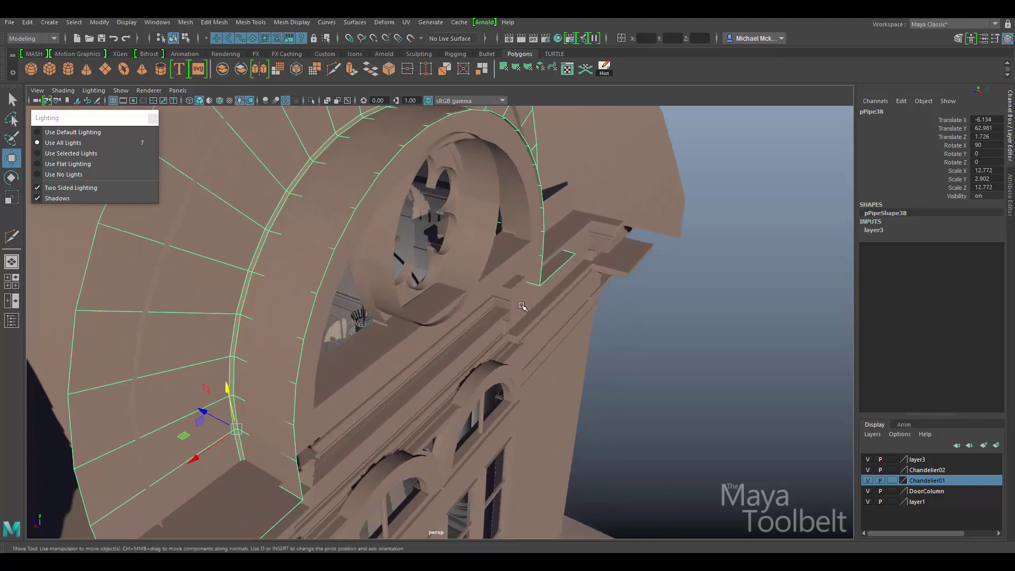
- Select the arched window frame and its wider surround in turn, and examine their surfaces from outside and inside
alt+drag(526, 309, 526, 219)
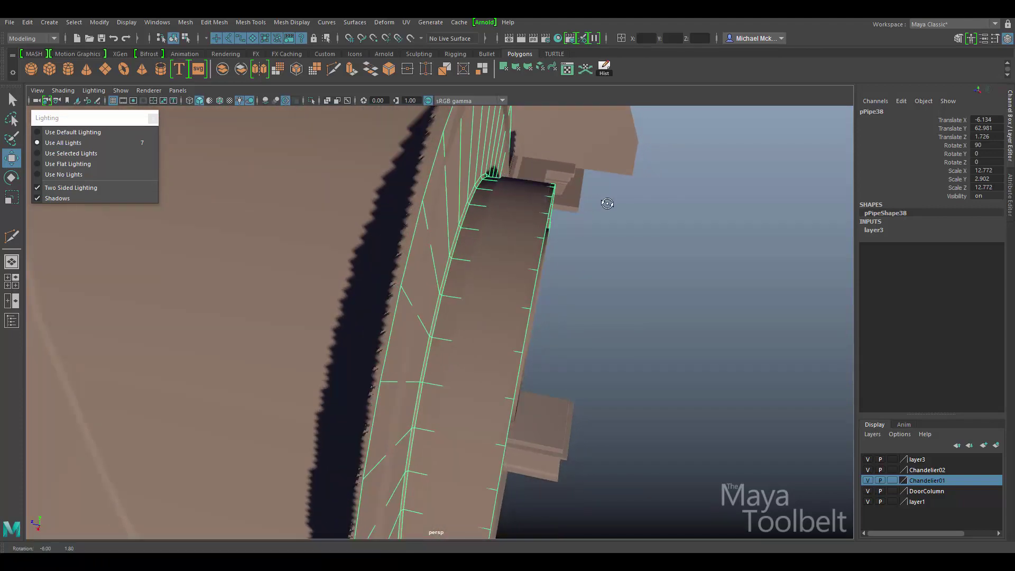
alt+drag(592, 202, 592, 254)
click(552, 208)
alt+drag(615, 326, 462, 250)
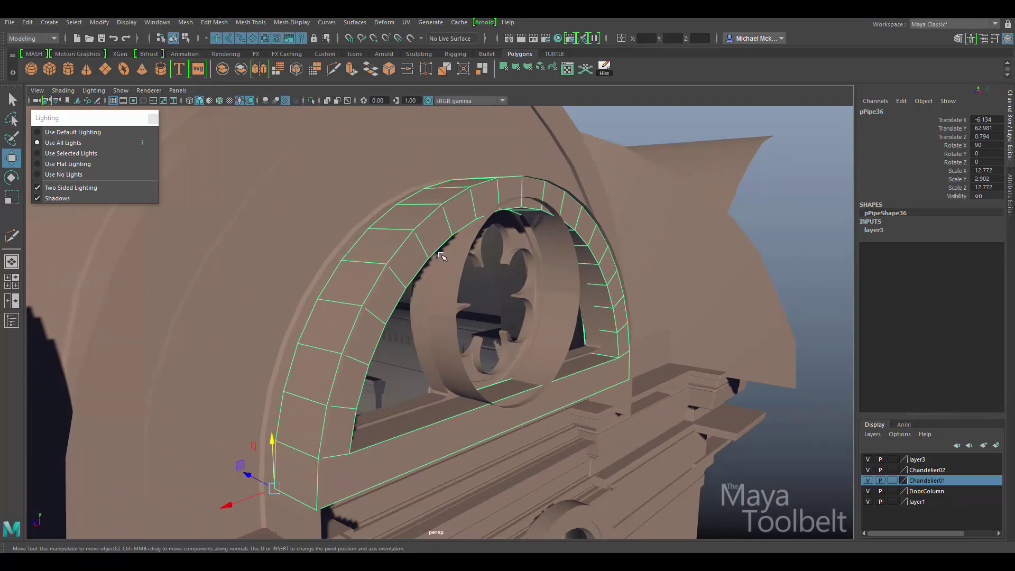
click(393, 154)
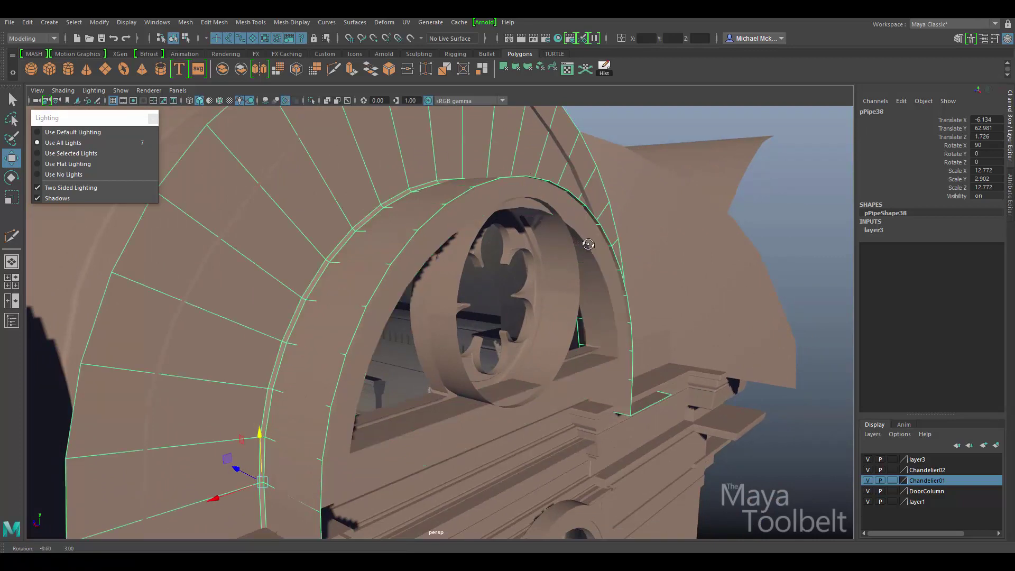
alt+drag(587, 243, 581, 221)
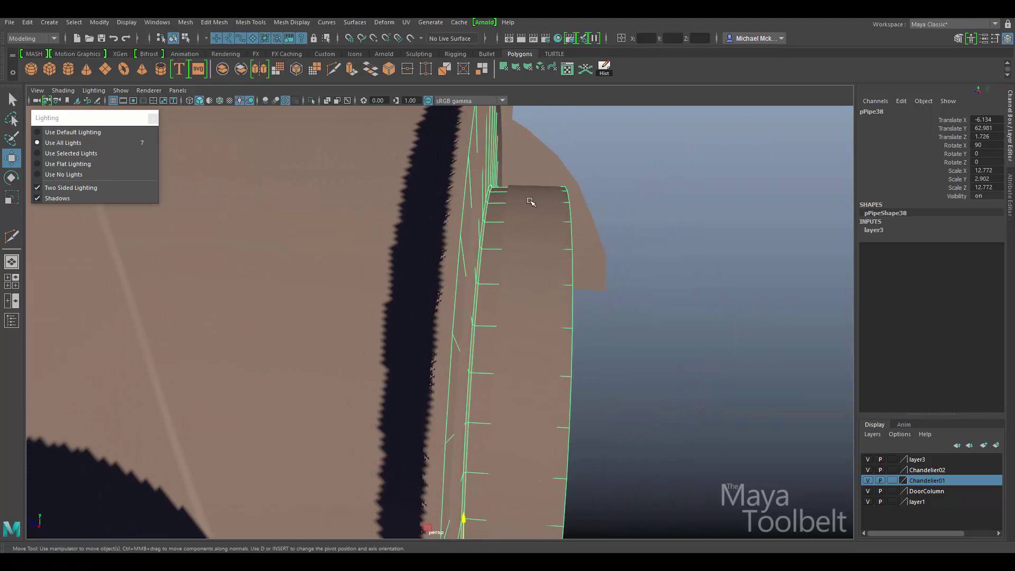
alt+drag(499, 188, 580, 162)
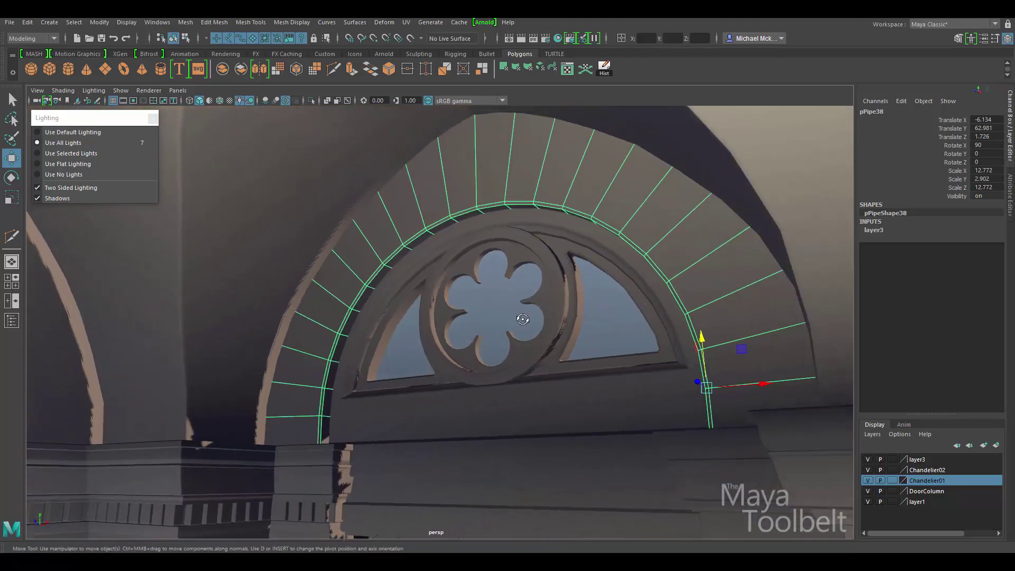
alt+drag(519, 315, 608, 219)
alt+drag(522, 218, 553, 283)
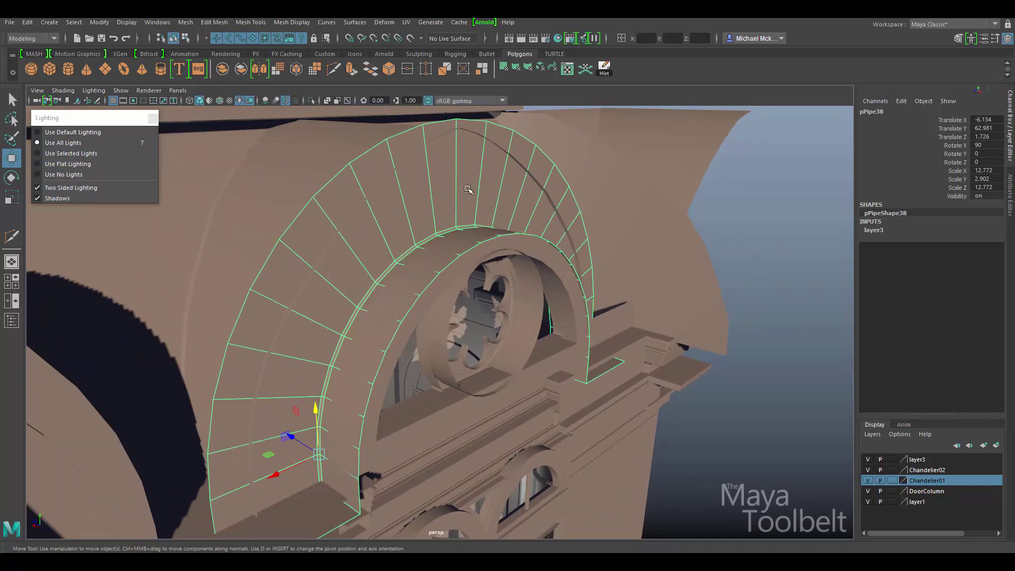
- Turn off Two Sided Lighting and examine the outer arches and cornices, selecting the molding below the arched window
alt+drag(464, 205, 159, 195)
click(125, 189)
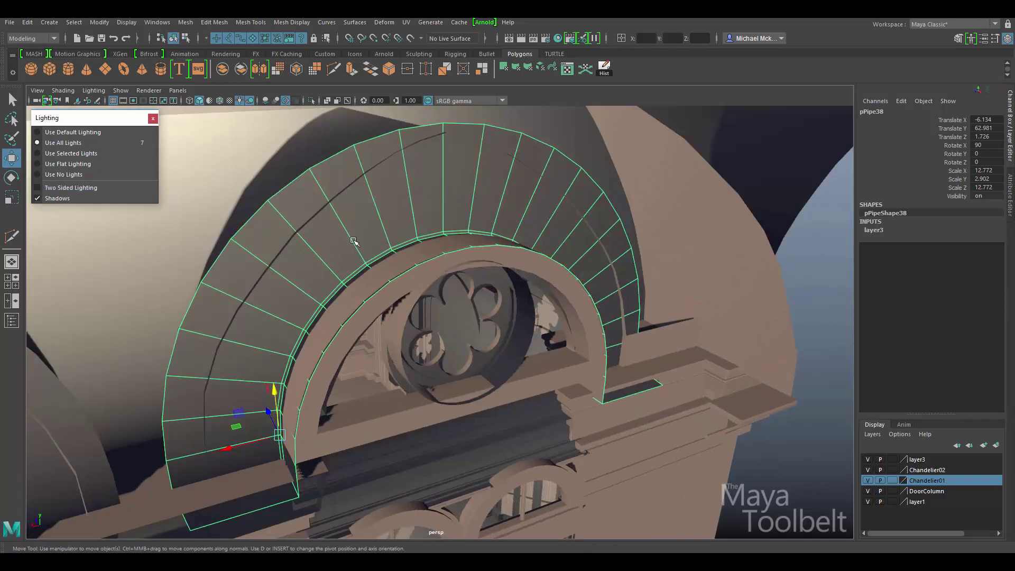
alt+drag(484, 299, 391, 296)
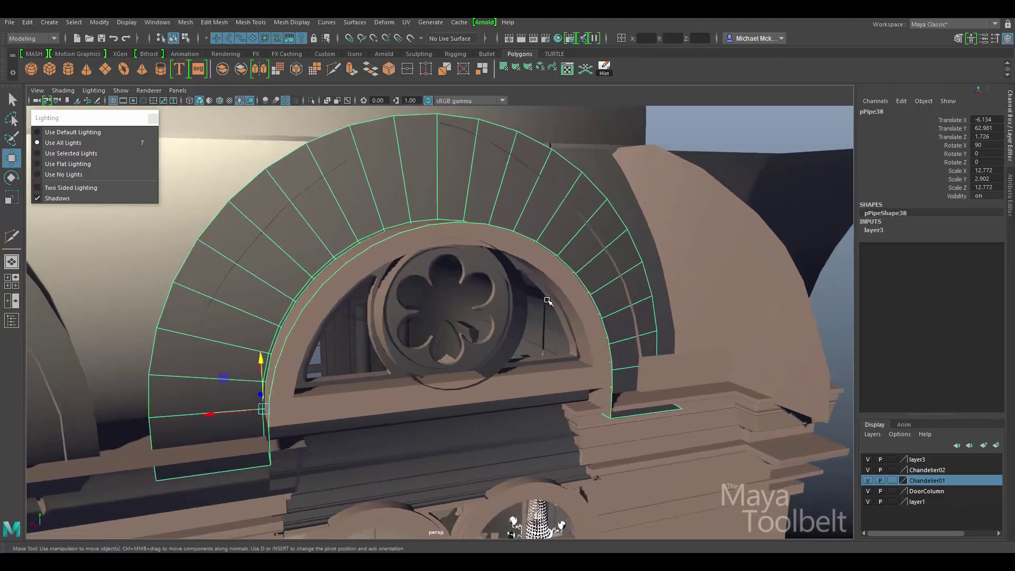
alt+right_drag(546, 302, 596, 373)
alt+middle_drag(356, 415, 560, 381)
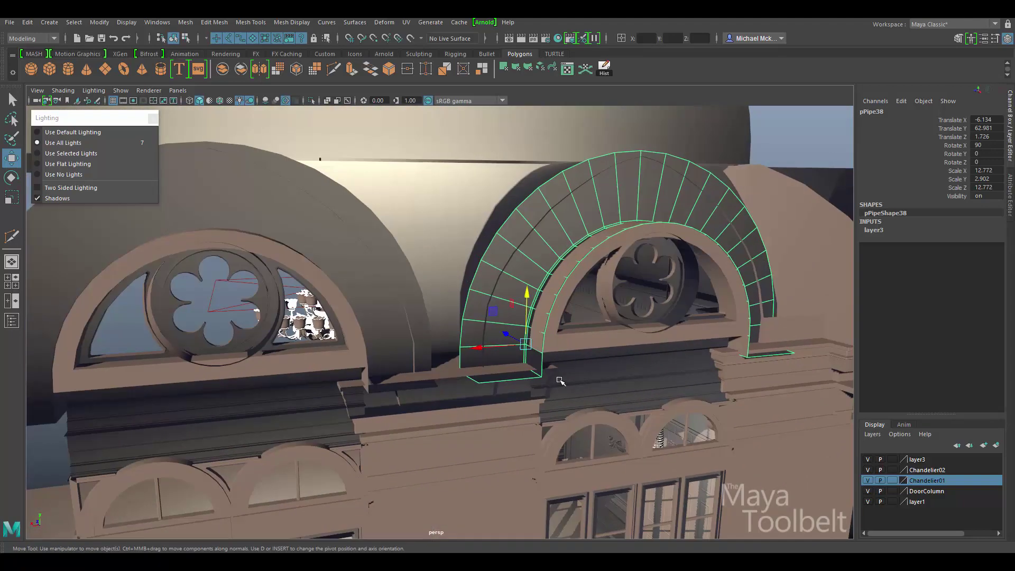
alt+drag(632, 379, 510, 365)
click(439, 373)
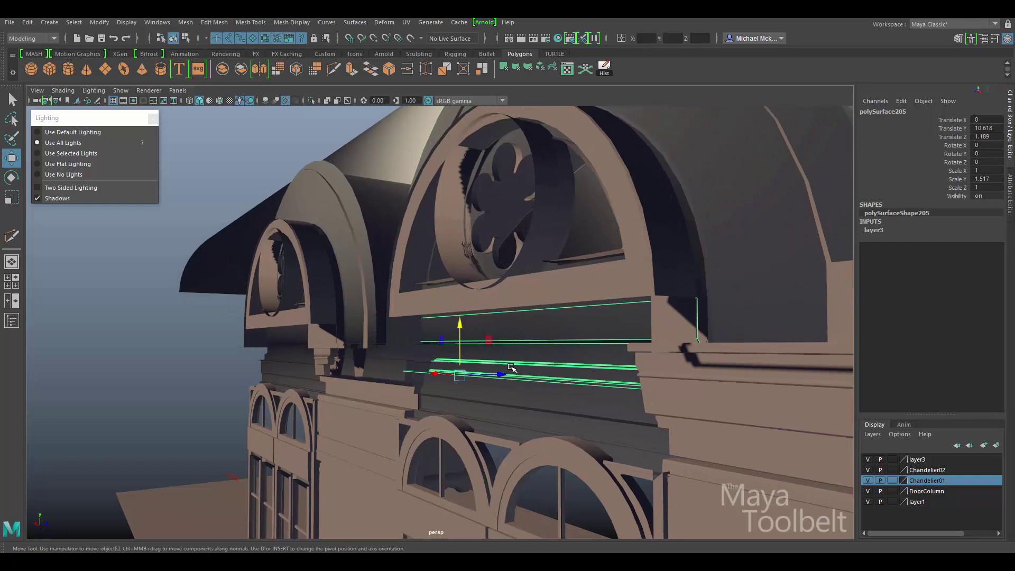
alt+drag(431, 388, 589, 421)
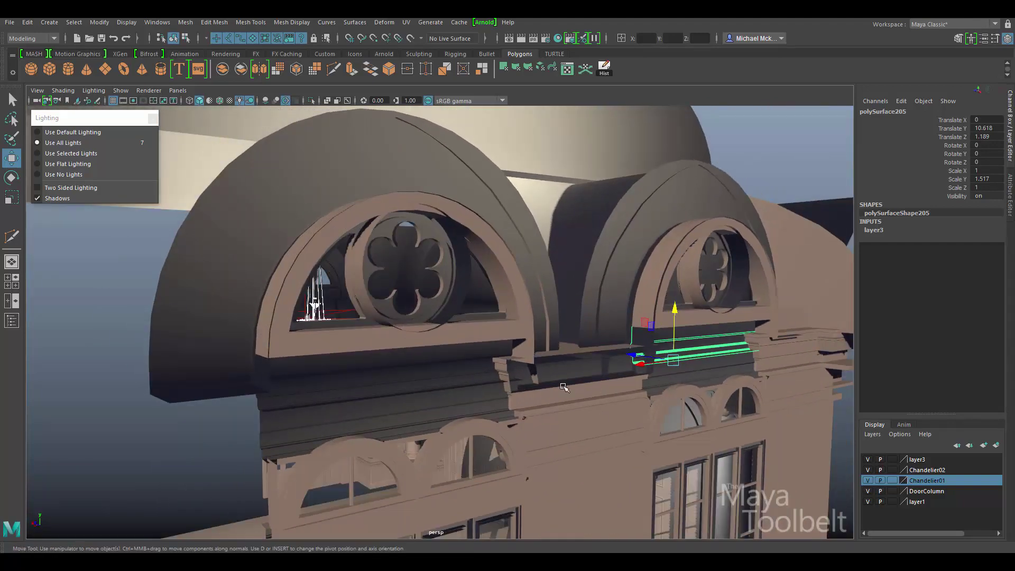
alt+drag(563, 387, 598, 377)
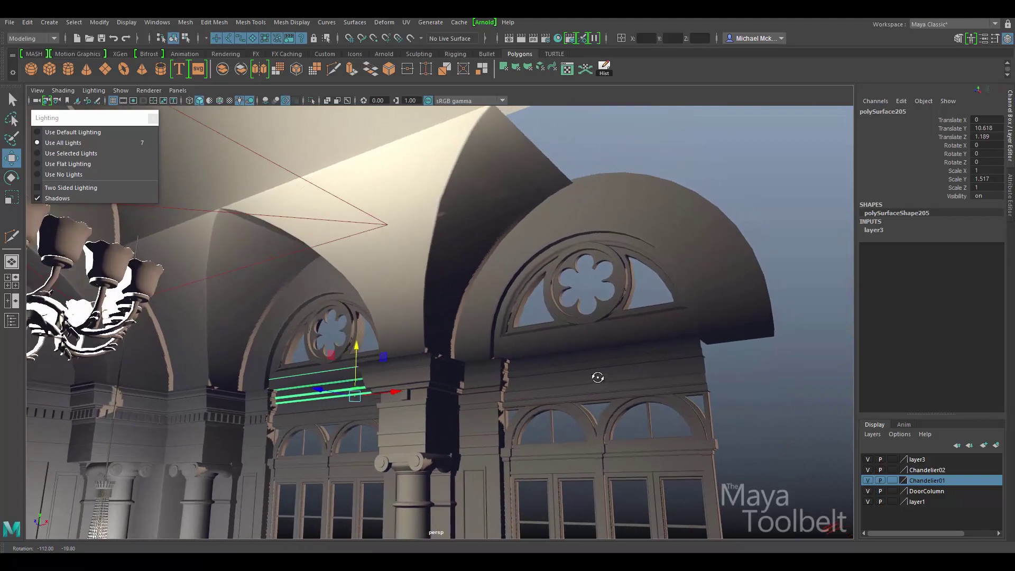
- Turn Two Sided Lighting back on and bring the interior with the large chandelier and corner columns into view
click(113, 187)
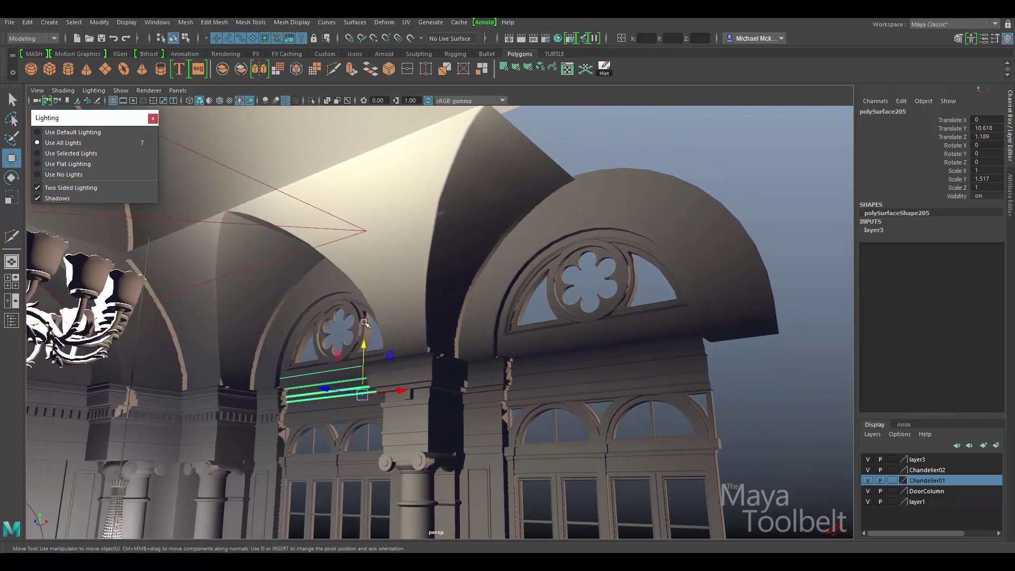
alt+drag(299, 390, 570, 246)
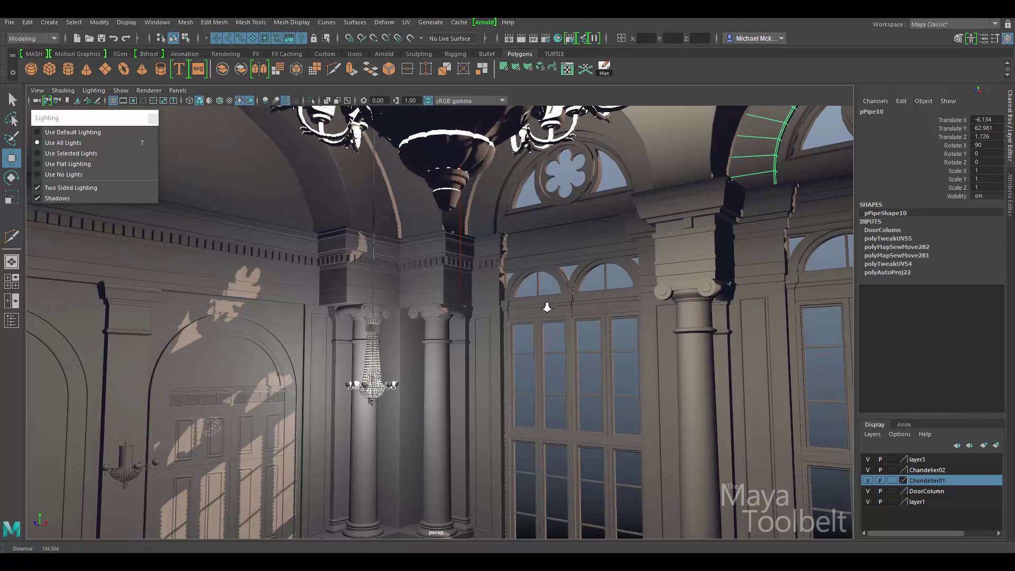
scroll(546, 306, down, 3)
alt+drag(579, 342, 390, 356)
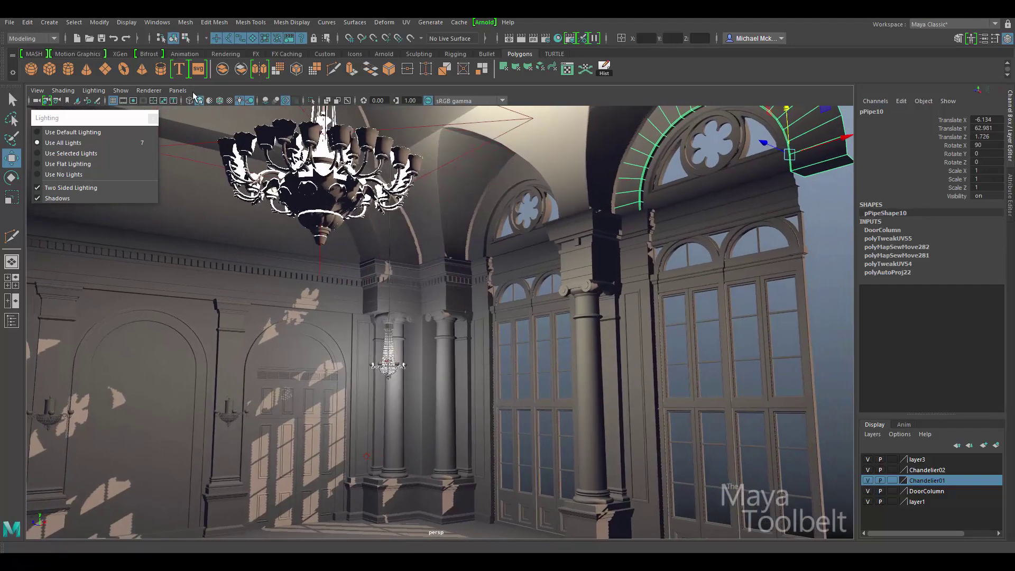
- Switch the viewport to the persp1 camera and clear the selection
click(177, 90)
mouse_move(255, 105)
click(298, 112)
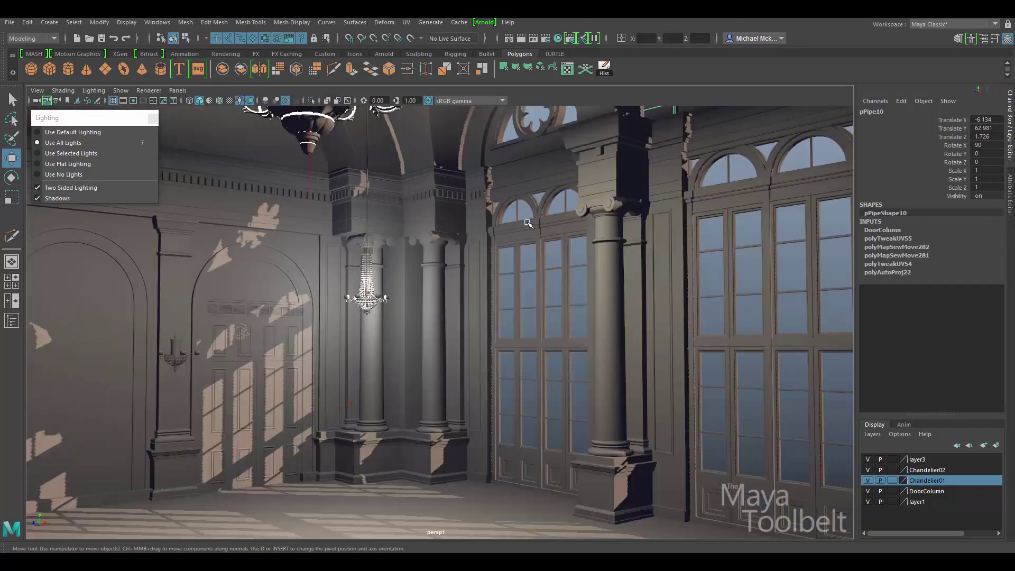
click(543, 332)
click(572, 332)
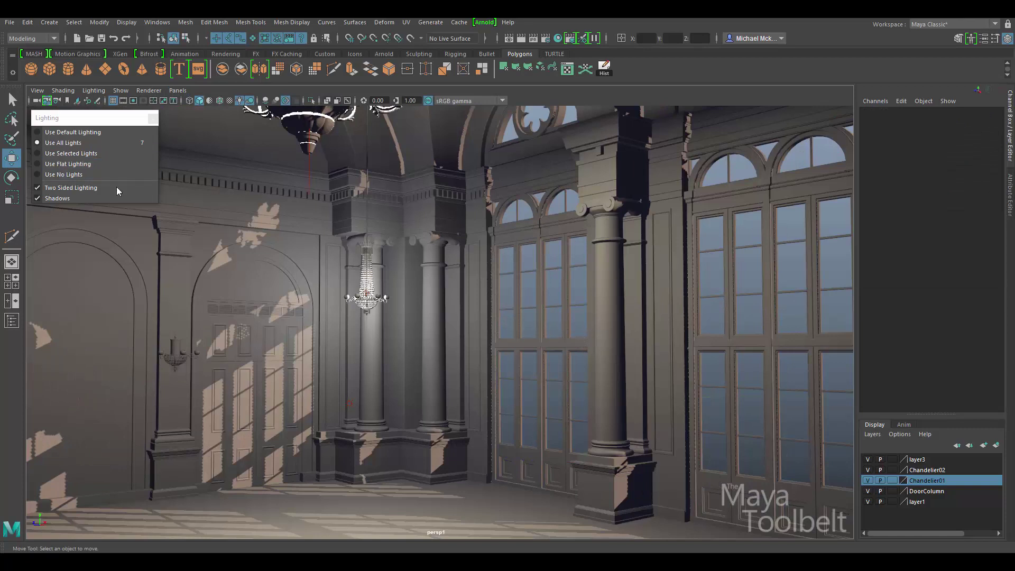
- Compare selected lights with the corner chandelier, all lights and default lighting, finishing on Use All Lights with nothing selected
mouse_move(77, 125)
mouse_down()
mouse_move(91, 126)
mouse_move(64, 126)
mouse_move(79, 123)
mouse_up()
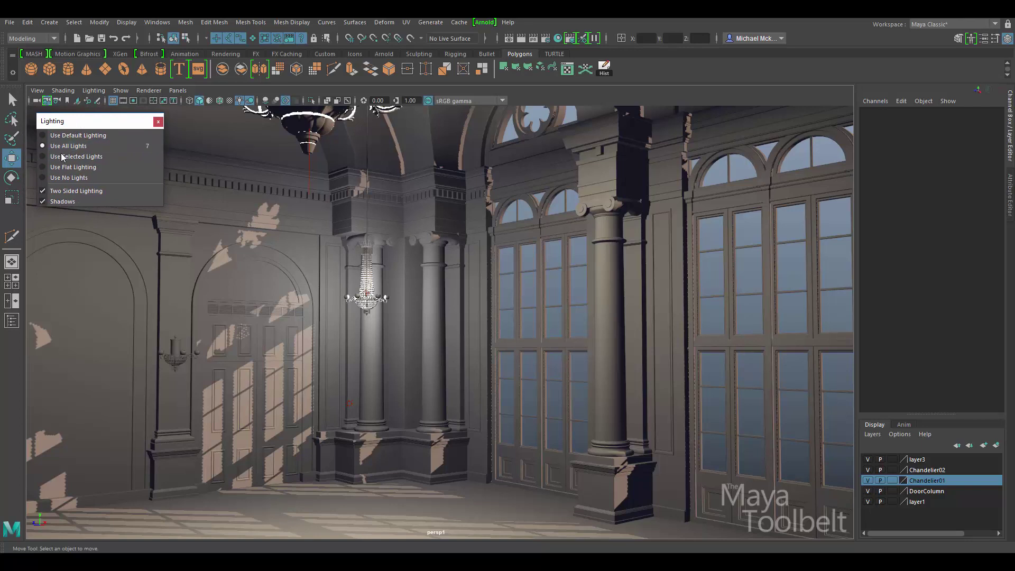
click(84, 157)
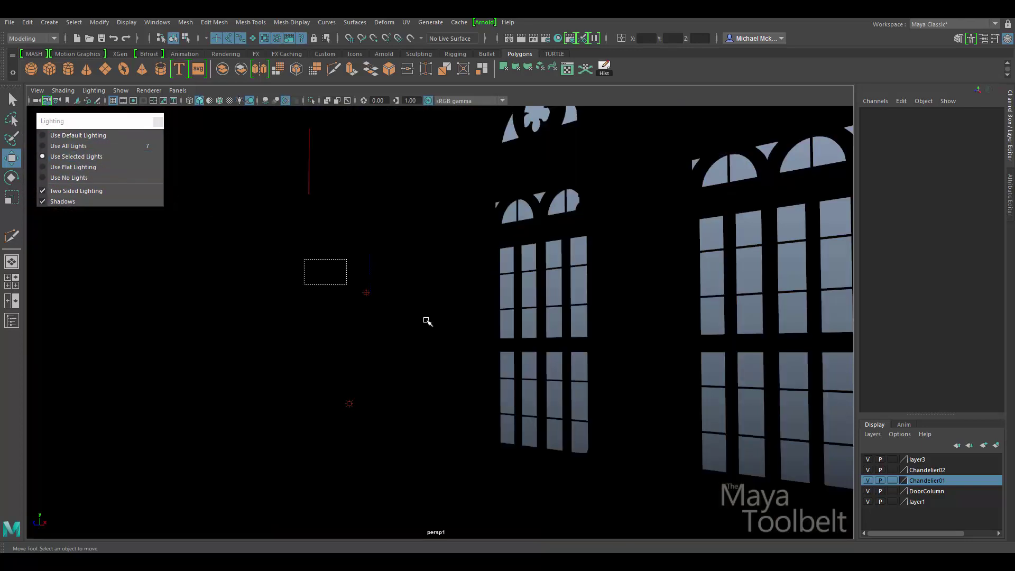
drag(427, 321, 449, 328)
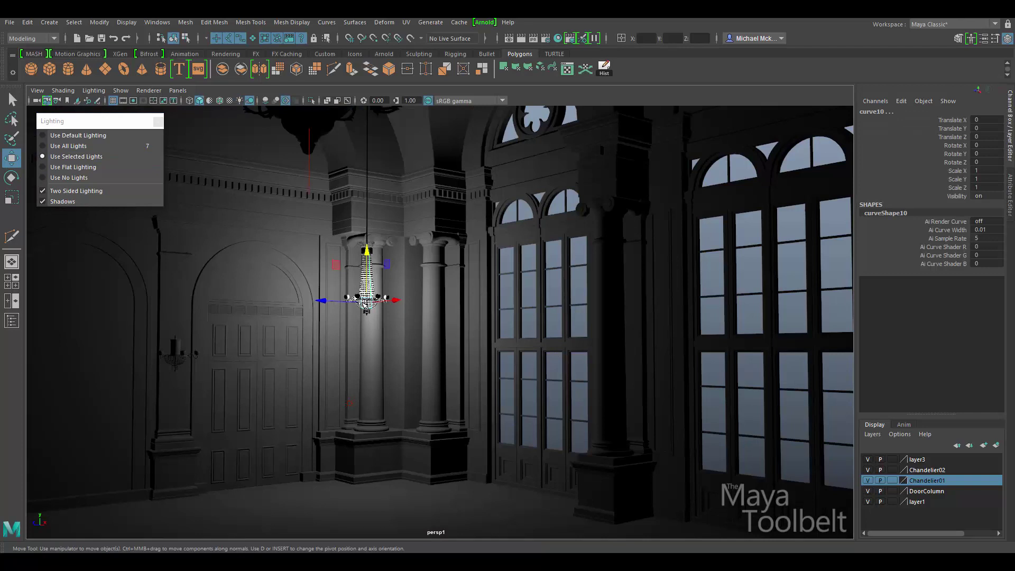
click(72, 146)
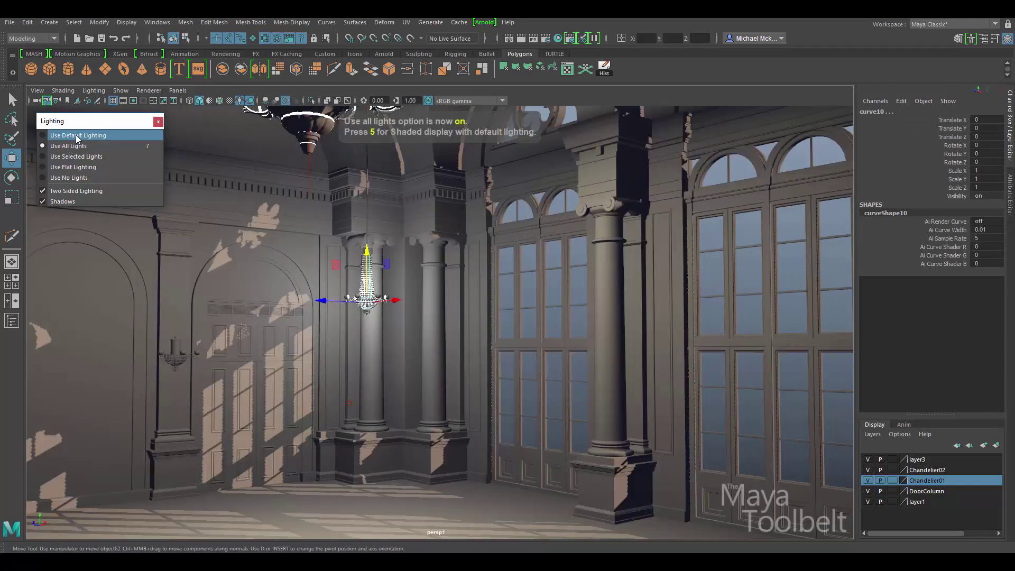
click(76, 136)
click(79, 146)
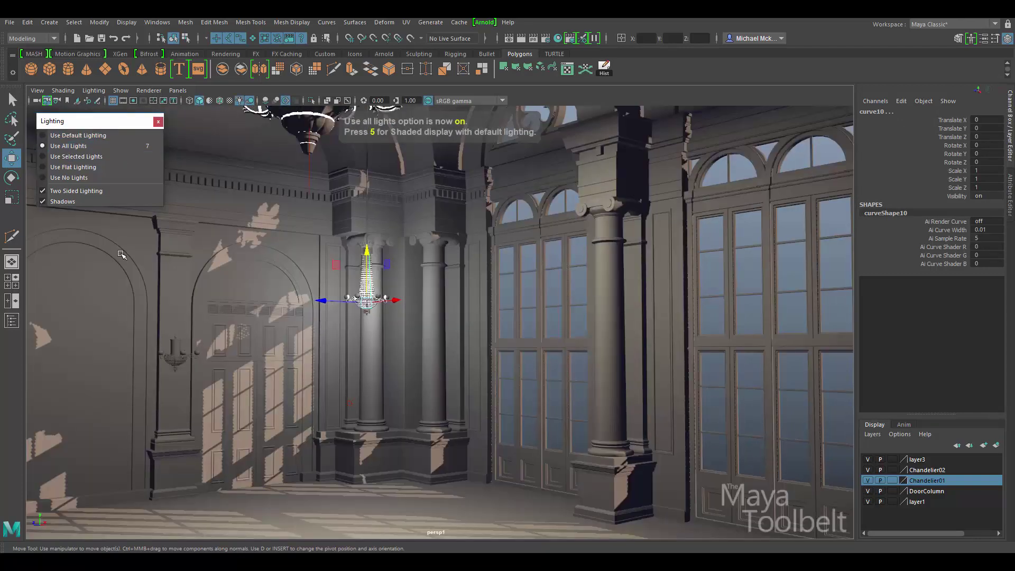
click(570, 328)
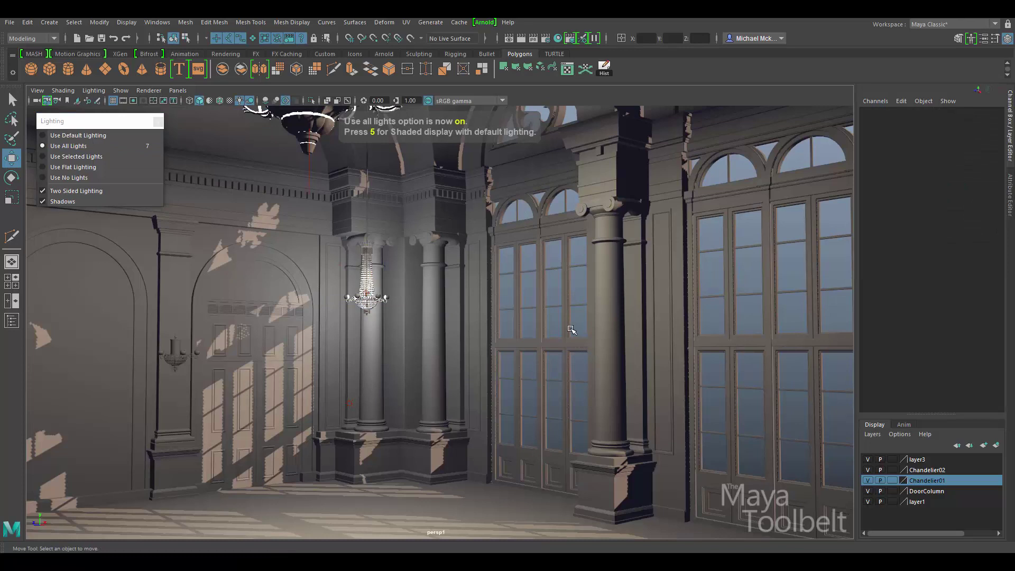